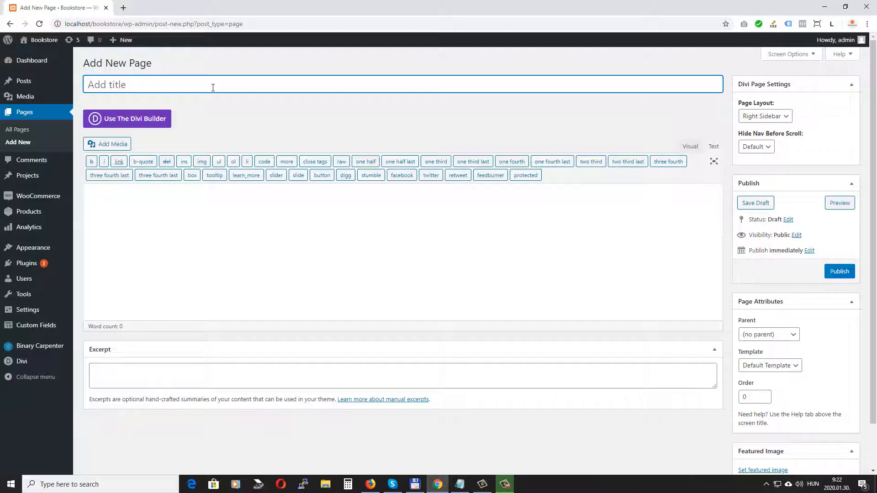
# - Title the new page "Log in", publish it, and view the published page in a new browser tab
pyautogui.write('Log in')
pyautogui.click(840, 272)
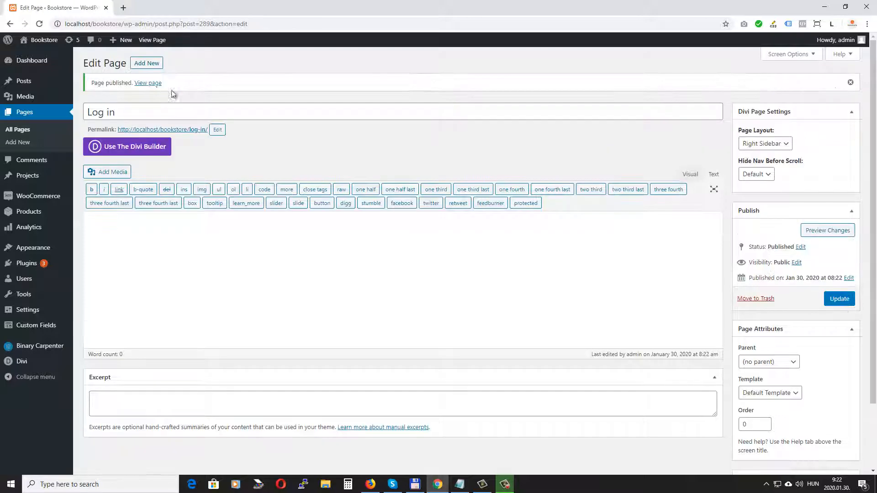
pyautogui.rightClick(147, 83)
pyautogui.click(184, 89)
pyautogui.click(160, 5)
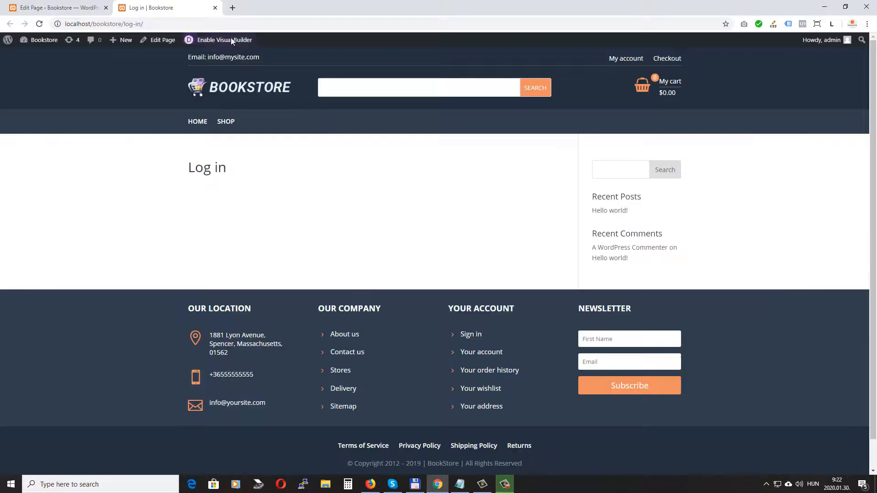
# - Start building the page from scratch in the Visual Builder with a two-column row, two-fifths and three-fifths wide
pyautogui.click(227, 40)
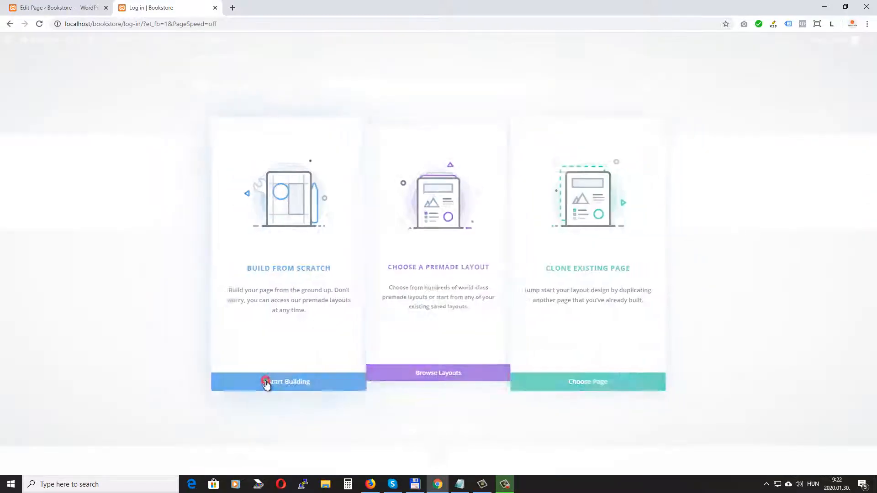
pyautogui.click(266, 384)
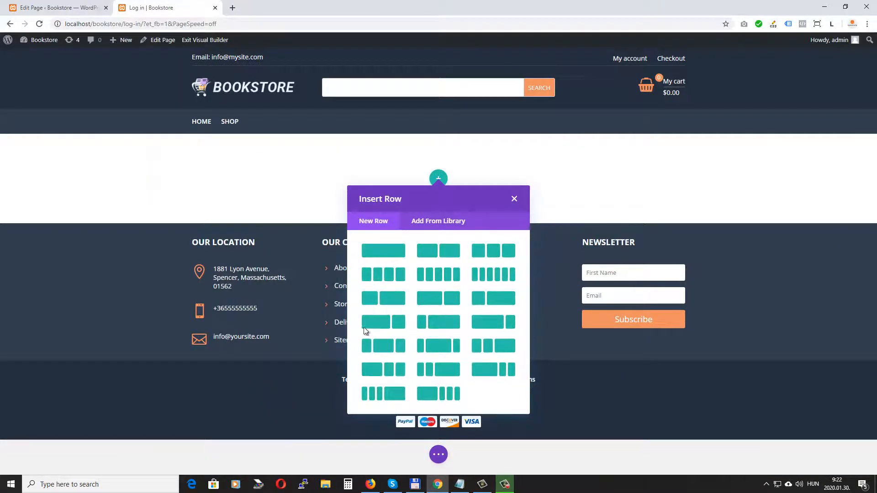
pyautogui.click(383, 299)
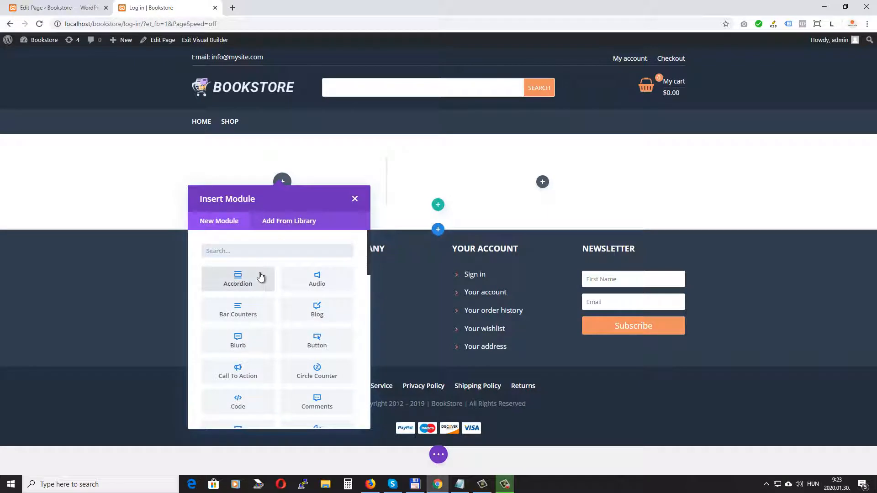
# - Add a Login module with its default content to the row's narrower column
pyautogui.write('lo')
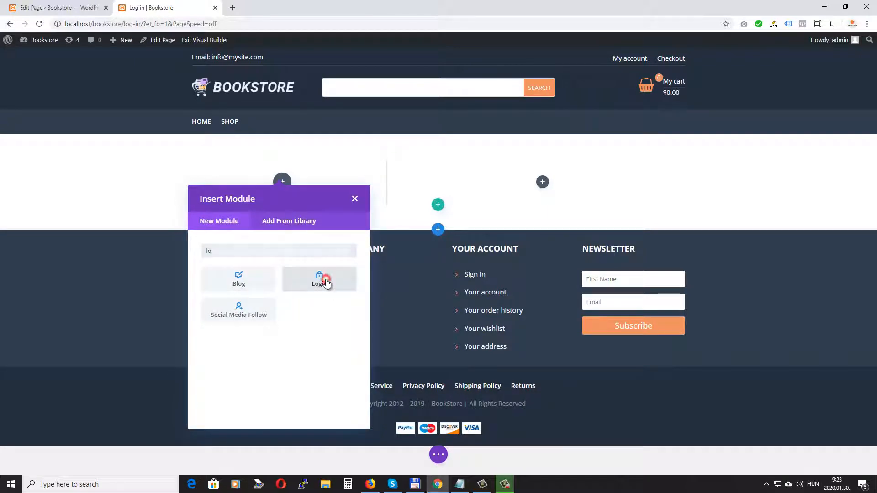
pyautogui.click(327, 284)
pyautogui.click(618, 380)
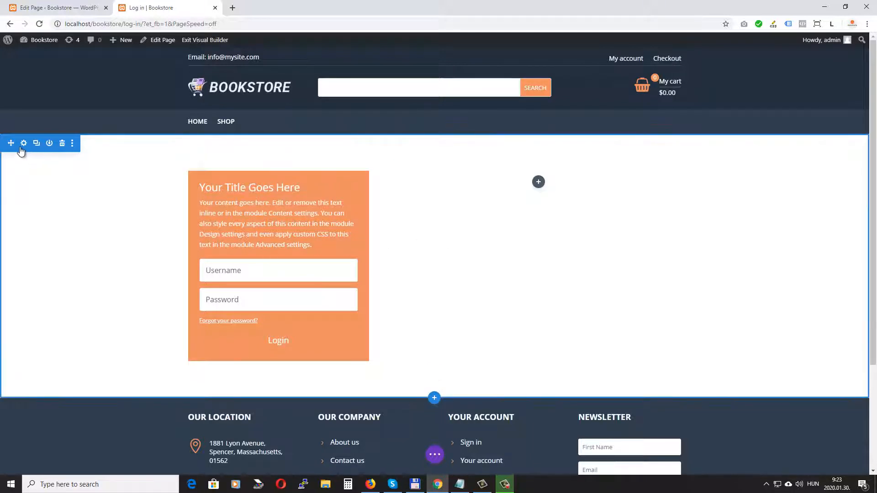
# - Upload login-bg.png and set it as the section's background image
pyautogui.click(25, 143)
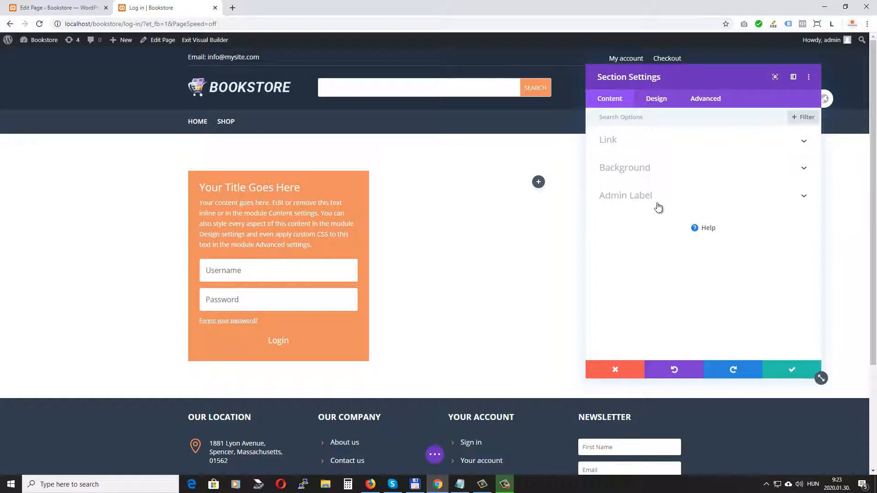
pyautogui.click(802, 168)
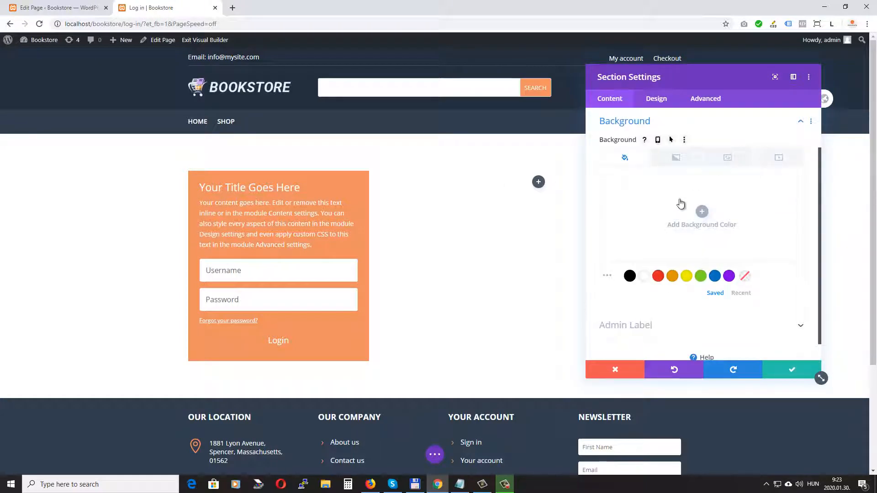
pyautogui.click(727, 159)
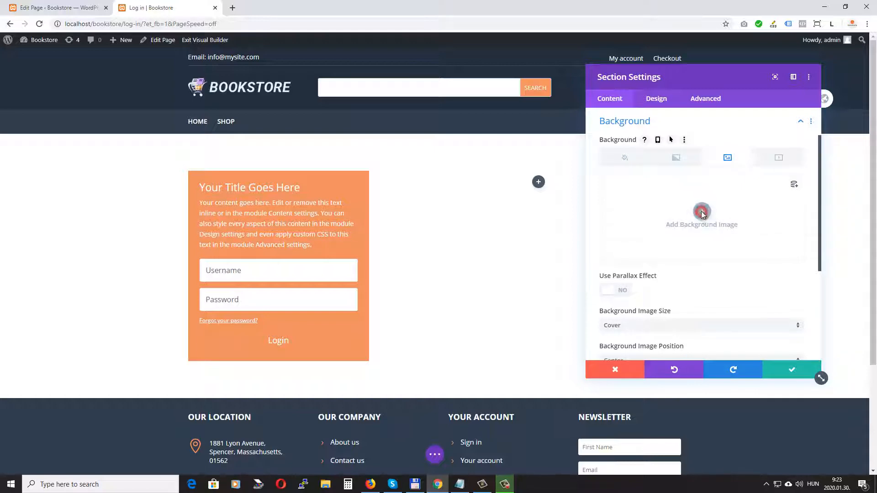
pyautogui.click(702, 213)
pyautogui.click(135, 82)
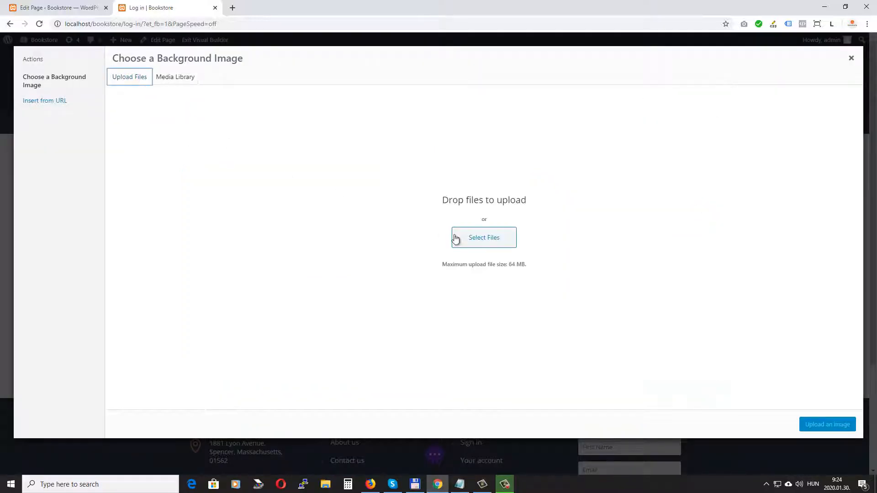
pyautogui.click(478, 236)
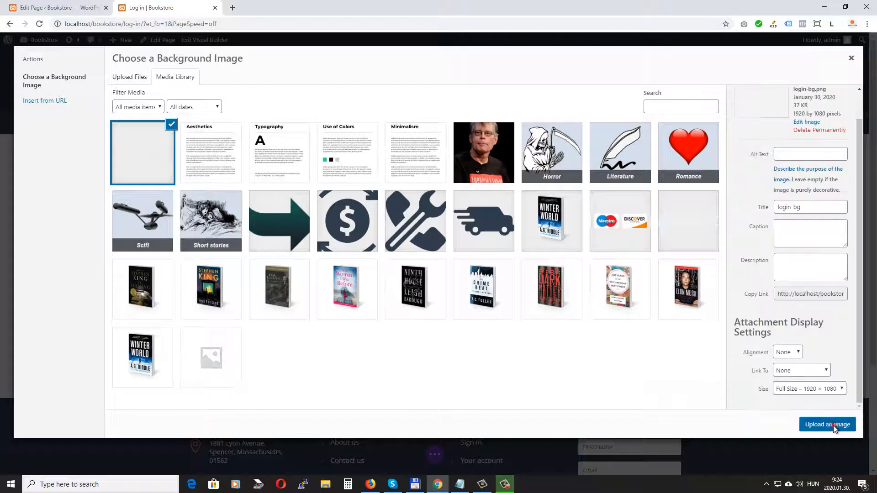
pyautogui.click(833, 425)
# - Add the default linear background gradient to the section and move the settings dialog so the result can be seen
pyautogui.moveTo(725, 95); pyautogui.dragTo(265, 99)
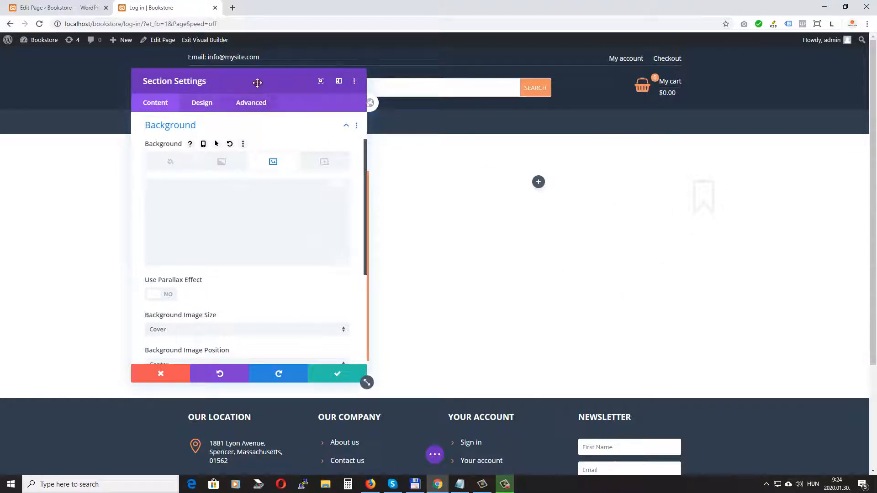
pyautogui.moveTo(258, 82); pyautogui.dragTo(459, 75)
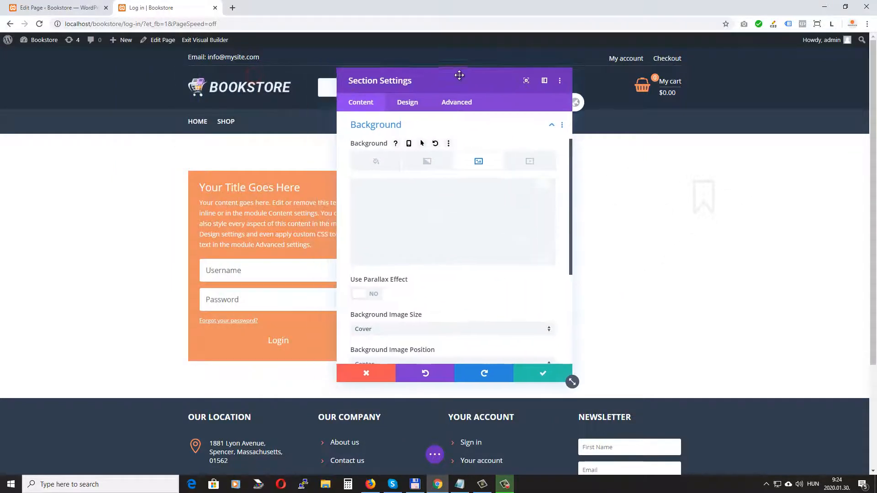
pyautogui.click(428, 161)
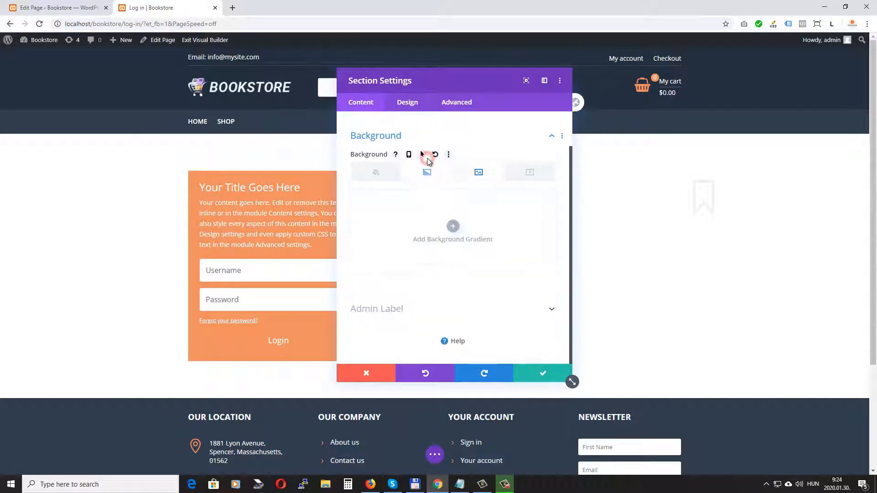
pyautogui.click(453, 228)
pyautogui.moveTo(485, 95); pyautogui.dragTo(215, 118)
pyautogui.moveTo(155, 103); pyautogui.dragTo(288, 59)
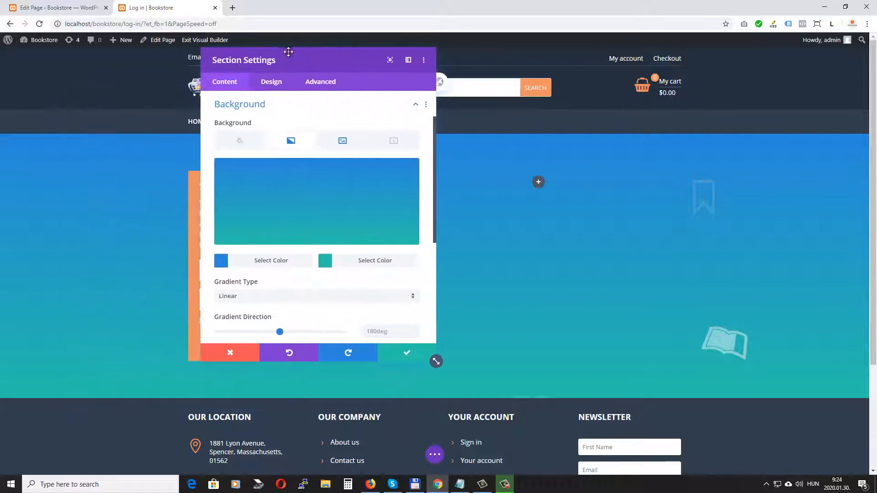
# - Try the Fit and Actual Size options for the section's background image size, and return to Cover
pyautogui.click(343, 141)
pyautogui.scroll(-2, 339, 268)
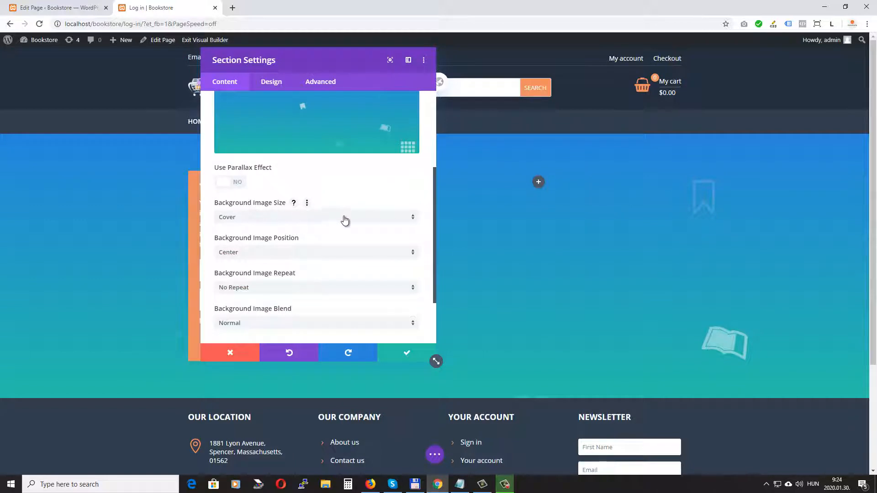
pyautogui.click(228, 219)
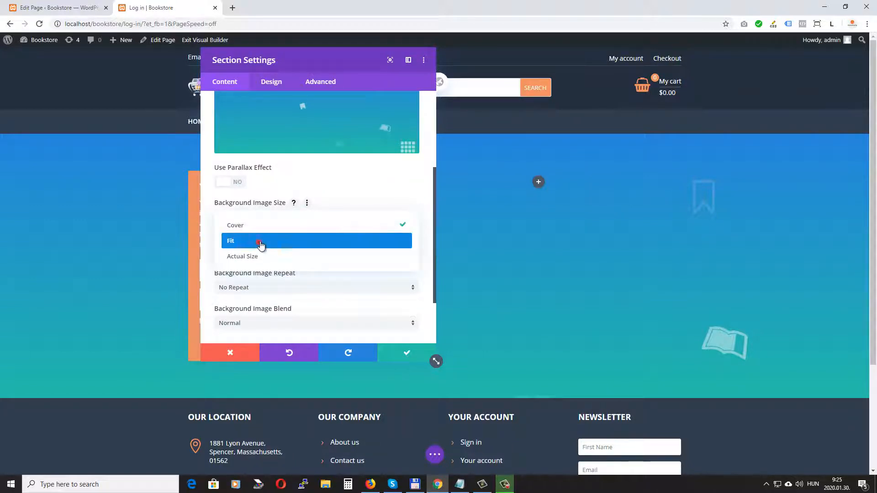
pyautogui.click(261, 242)
pyautogui.moveTo(343, 59); pyautogui.dragTo(256, 98)
pyautogui.click(178, 261)
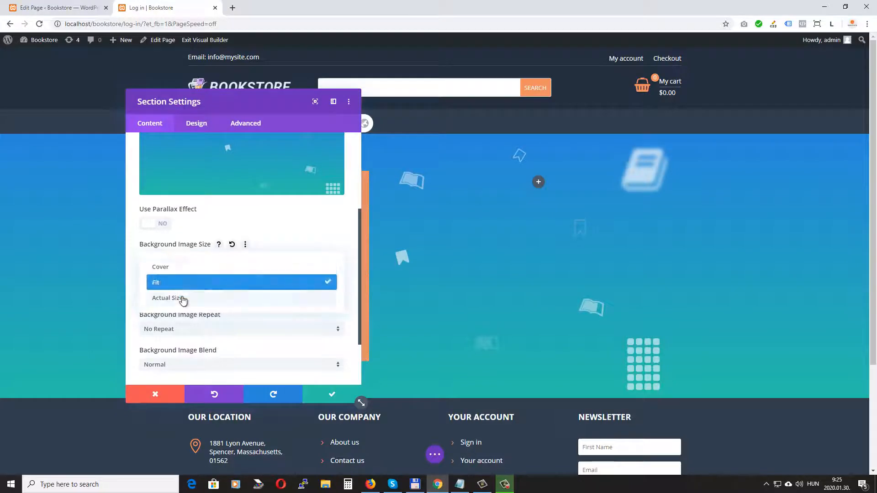
pyautogui.click(182, 299)
pyautogui.click(179, 261)
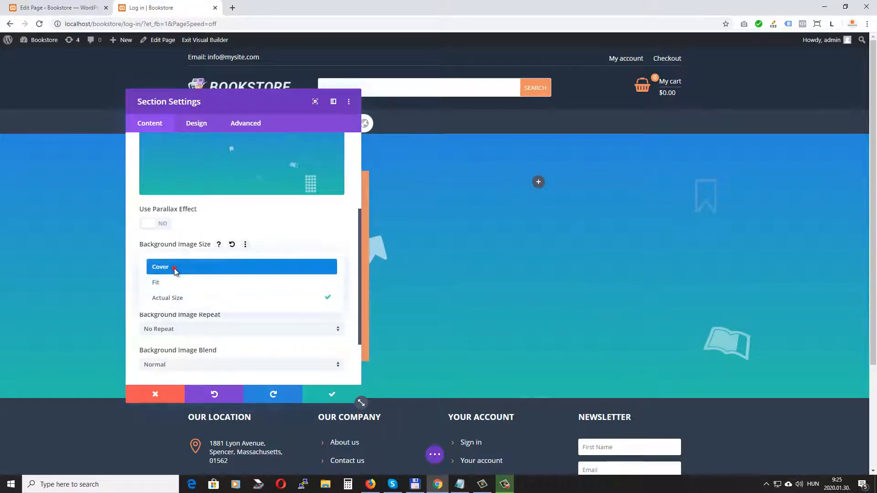
pyautogui.click(175, 269)
# - Set the direction of the section's background gradient to 122deg
pyautogui.moveTo(251, 98); pyautogui.dragTo(554, 59)
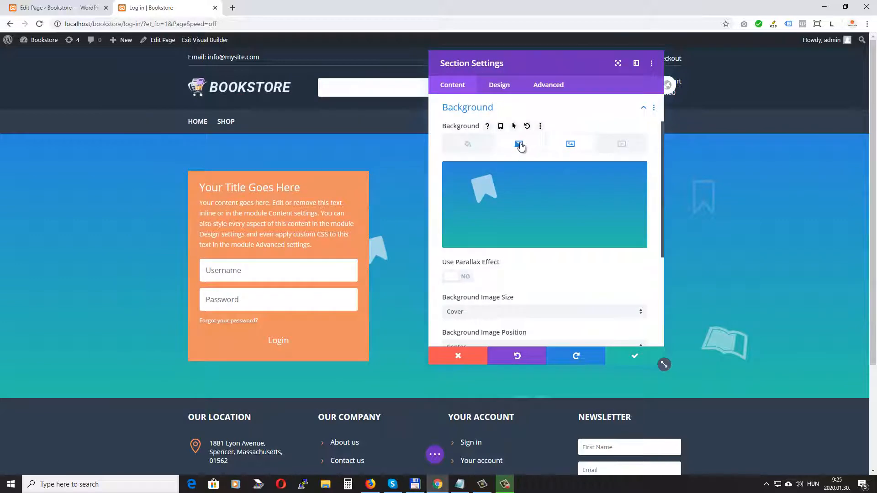
pyautogui.click(519, 146)
pyautogui.moveTo(527, 207)
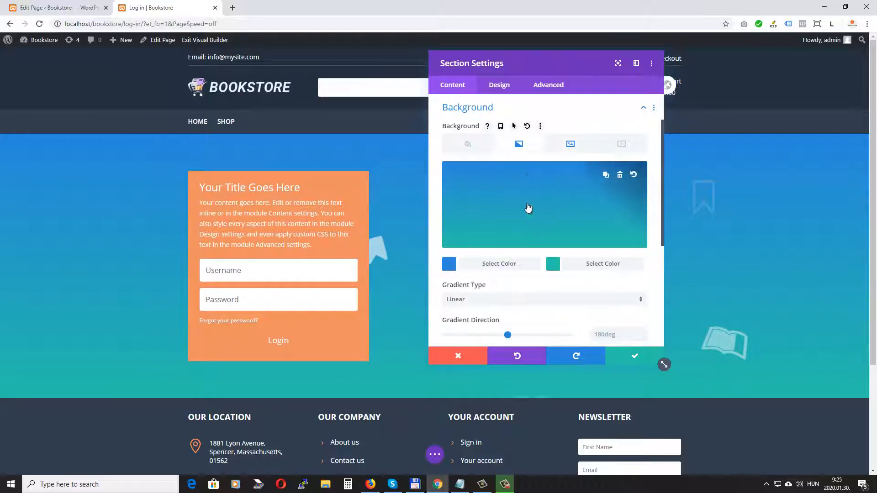
pyautogui.scroll(-2, 518, 196)
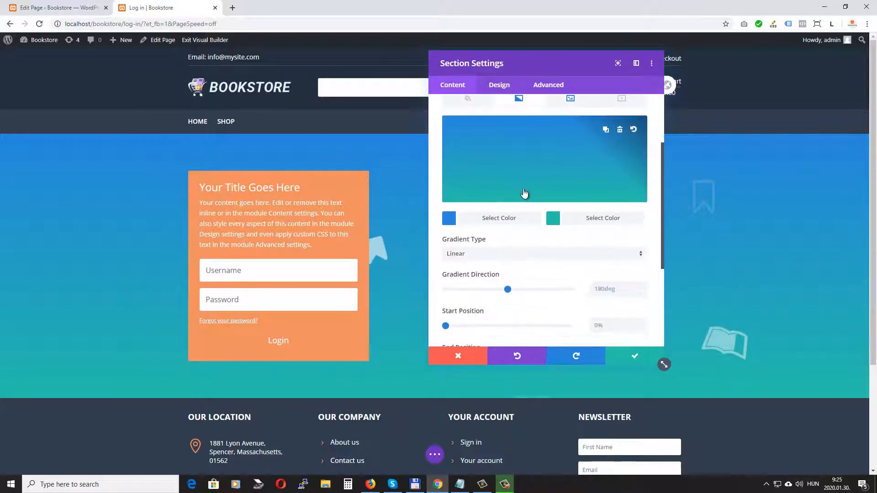
pyautogui.moveTo(508, 244); pyautogui.dragTo(495, 243)
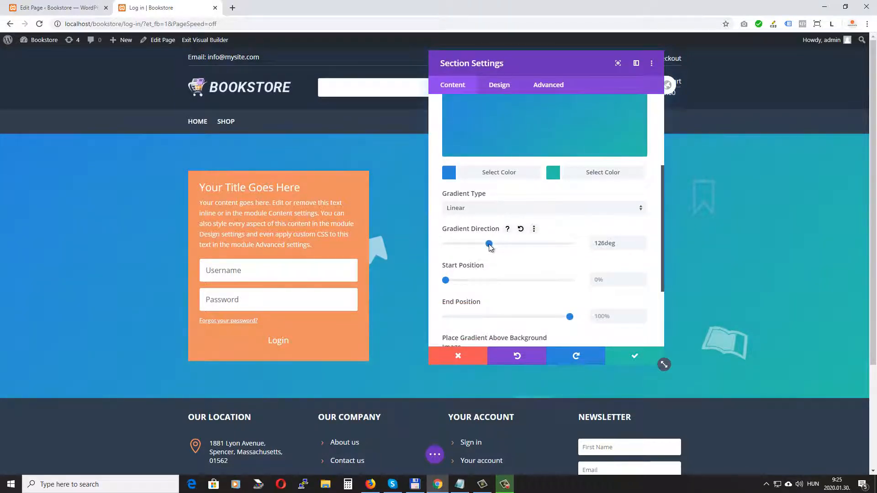
pyautogui.click(644, 240)
# - Set the first colour of the section's background gradient to #f1f1f1
pyautogui.scroll(1, 517, 279)
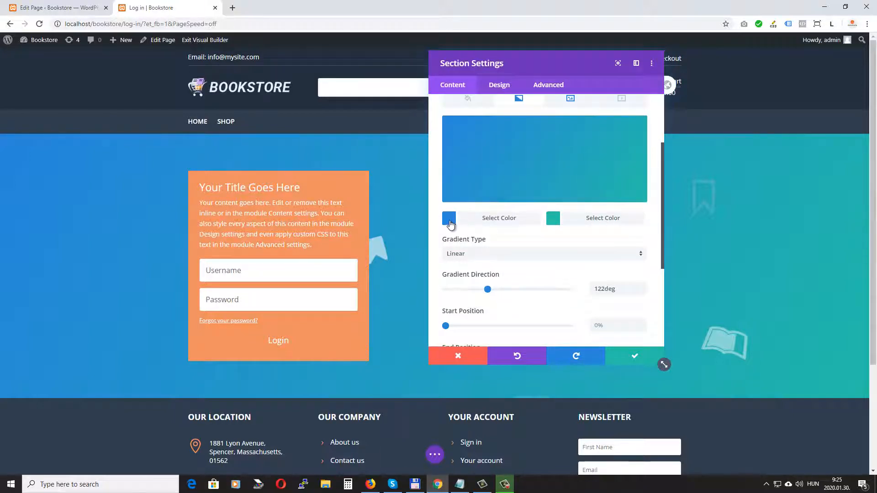
pyautogui.click(450, 219)
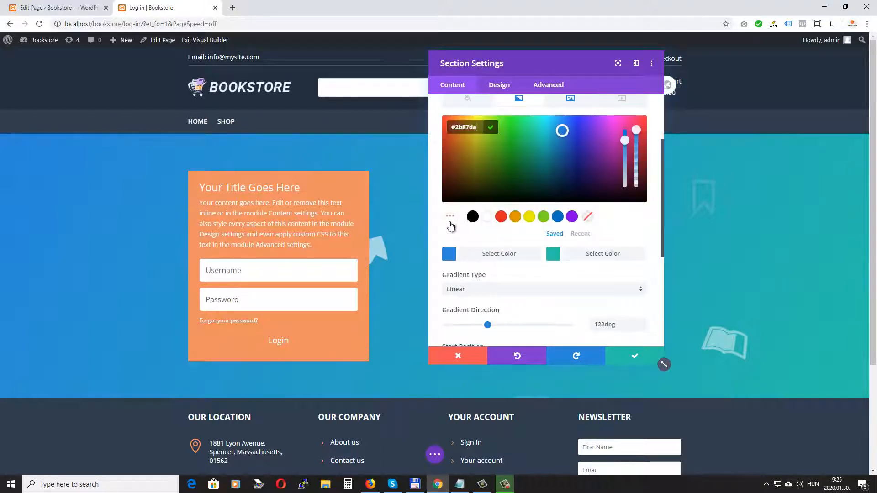
pyautogui.doubleClick(455, 128)
pyautogui.press('BackSpace')
pyautogui.write('f1f1f1')
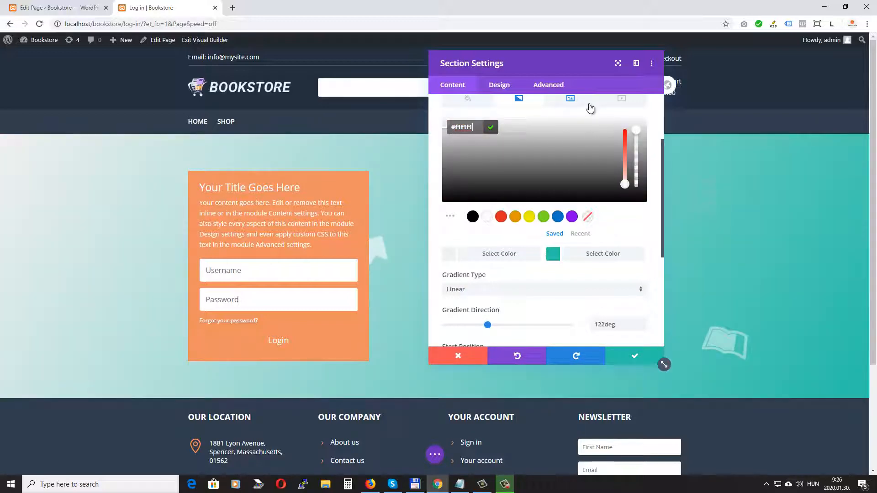
# - Set the second colour of the section's background gradient to #1a7484
pyautogui.moveTo(585, 64); pyautogui.dragTo(279, 81)
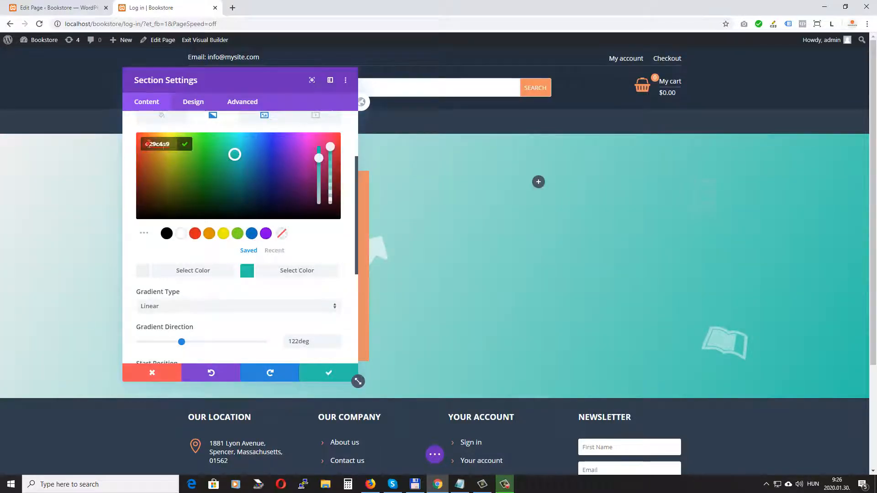
pyautogui.doubleClick(177, 147)
pyautogui.write('1a')
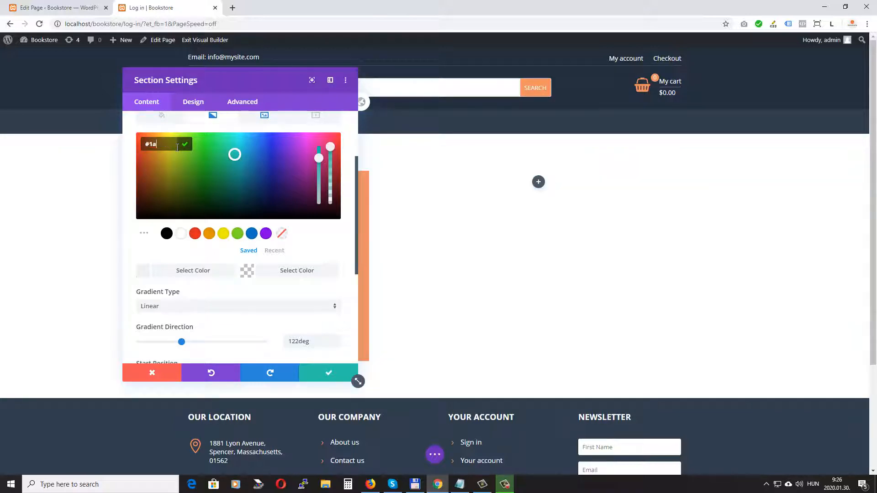
pyautogui.write('74')
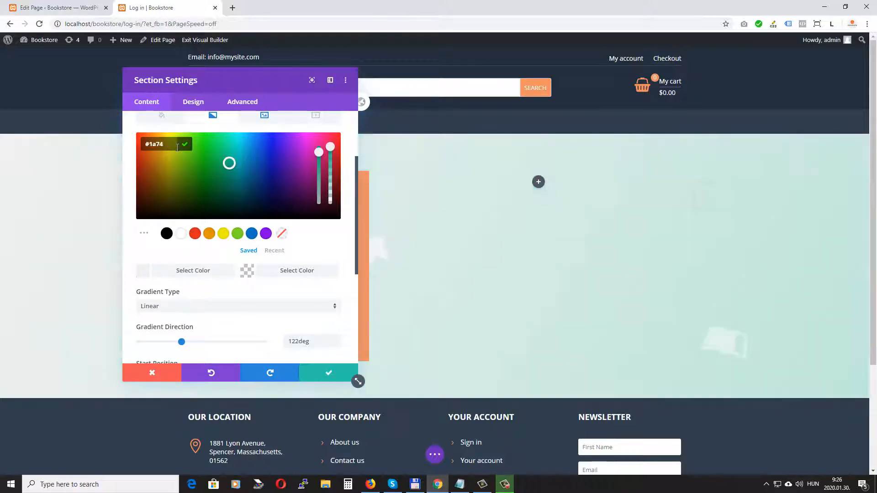
pyautogui.write('84')
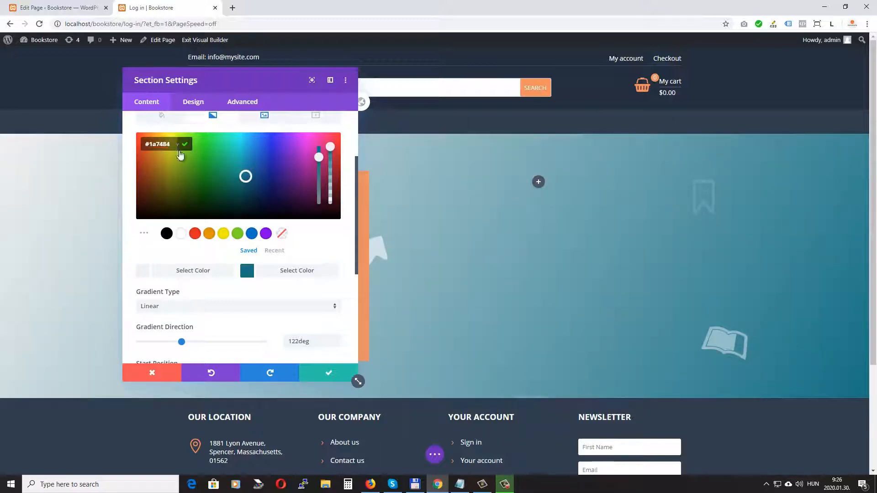
# - Set the section's linked top and bottom padding to 135px
pyautogui.moveTo(244, 80); pyautogui.dragTo(516, 128)
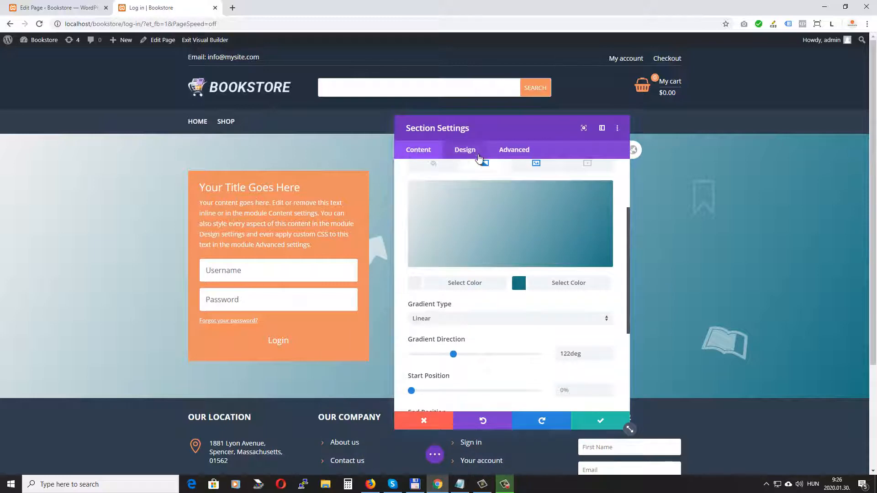
pyautogui.click(466, 150)
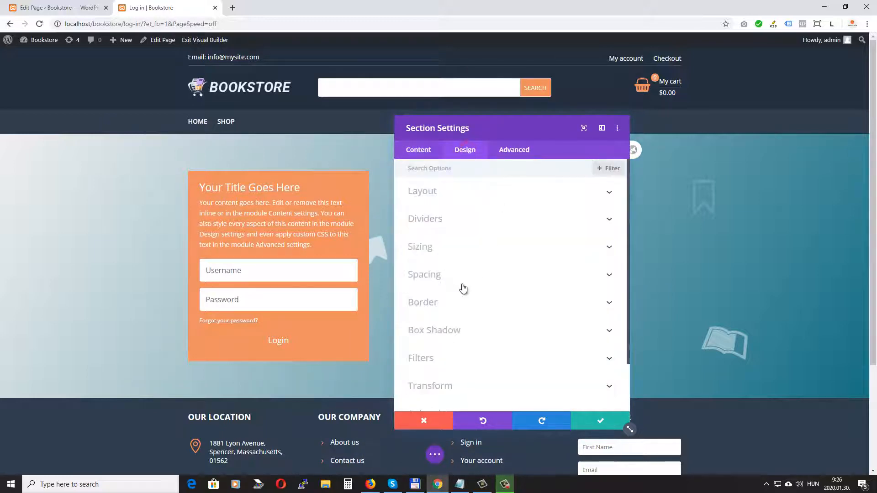
pyautogui.click(448, 275)
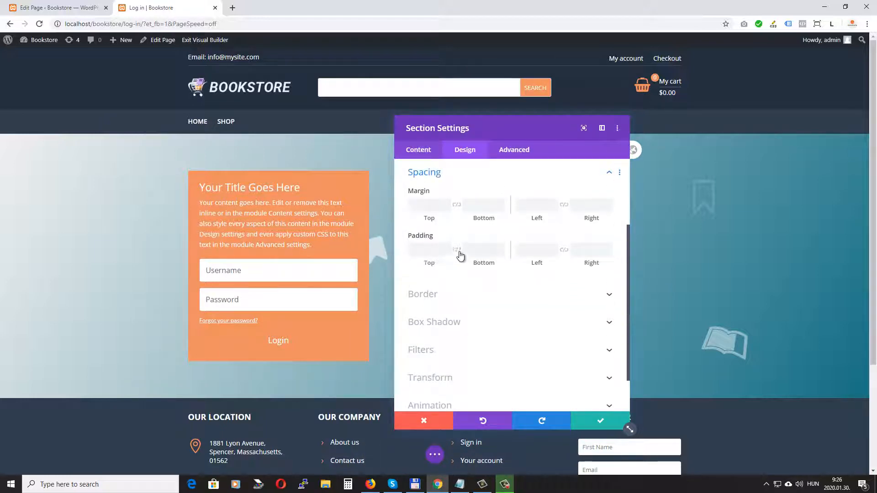
pyautogui.click(409, 250)
pyautogui.write('135')
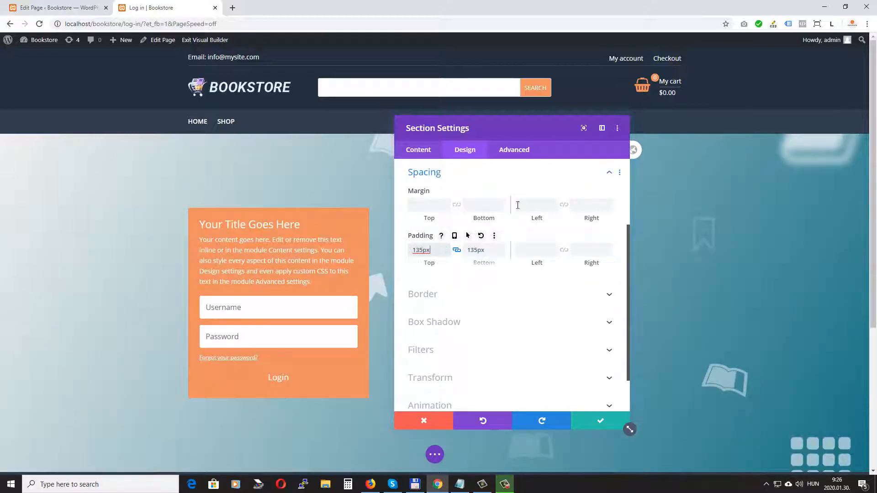
# - Save the section settings and check the styled section on the page
pyautogui.click(597, 420)
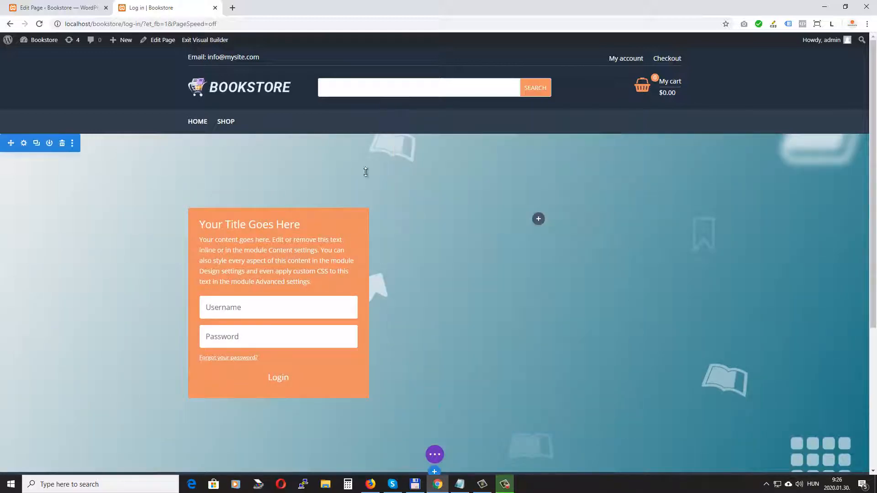
pyautogui.scroll(-3, 609, 283)
pyautogui.scroll(3, 609, 285)
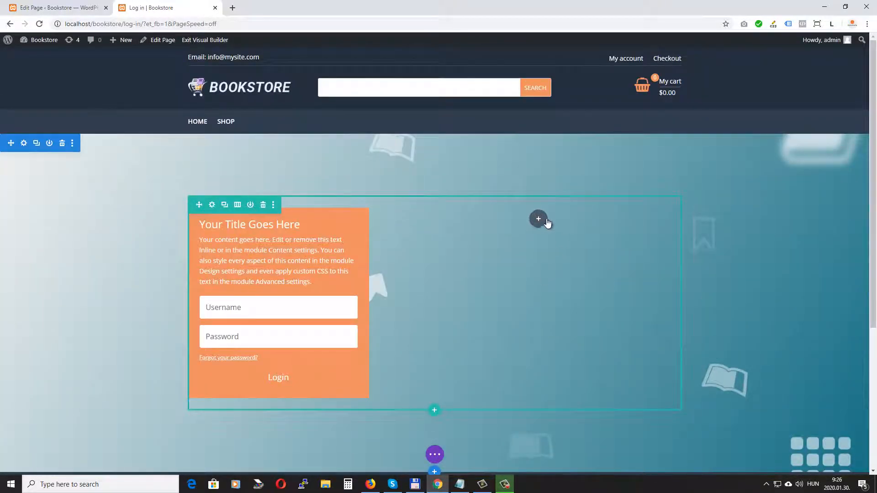
# - Insert a Text module in the empty column beside the login form
pyautogui.click(539, 219)
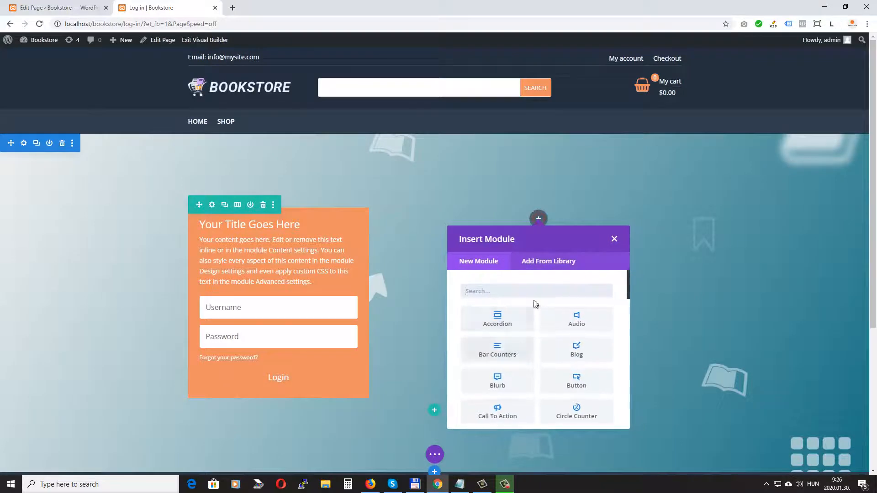
pyautogui.write('tex')
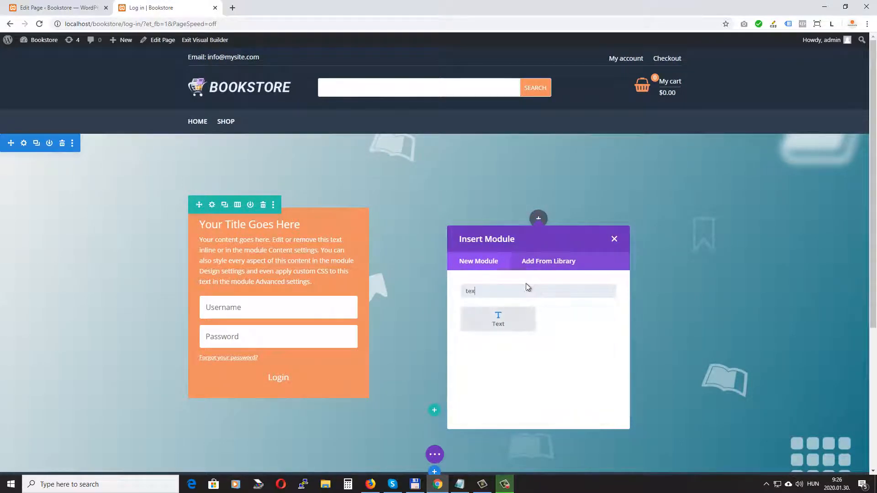
pyautogui.click(506, 327)
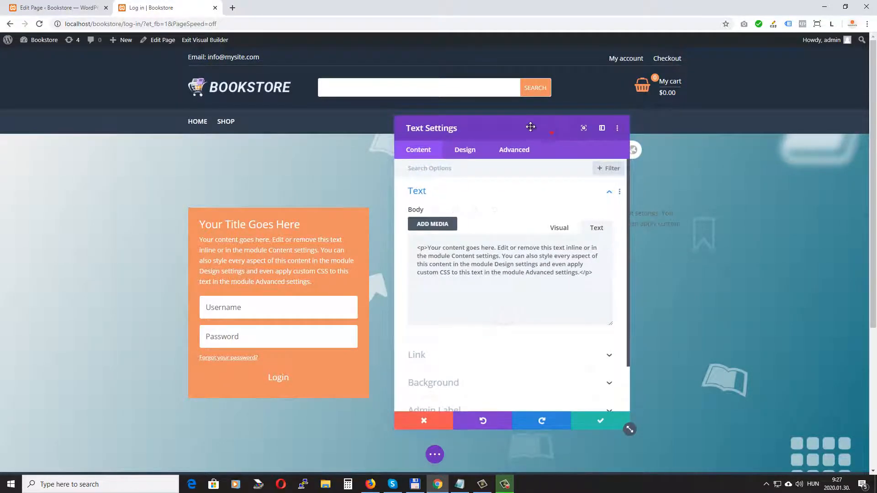
# - Replace the Text module's placeholder body with "Please log in to your customer account!" and format it as Heading 1
pyautogui.moveTo(552, 126); pyautogui.dragTo(276, 155)
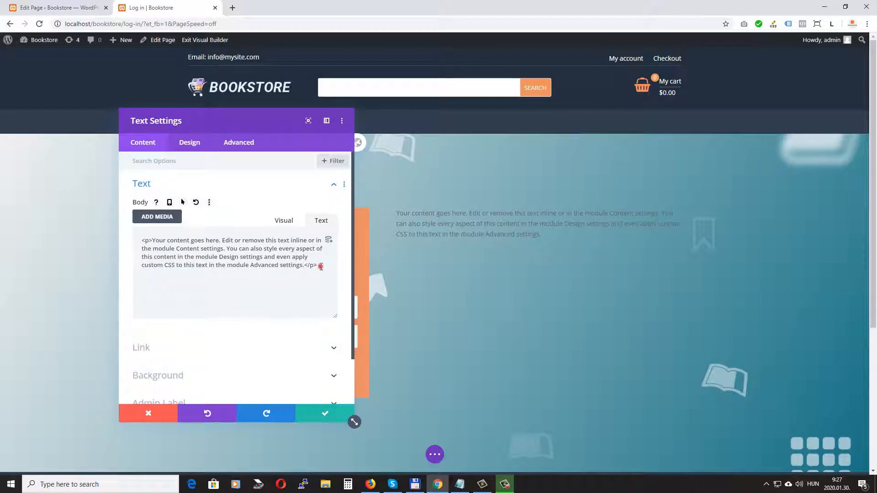
pyautogui.moveTo(320, 266); pyautogui.dragTo(139, 227)
pyautogui.press('BackSpace')
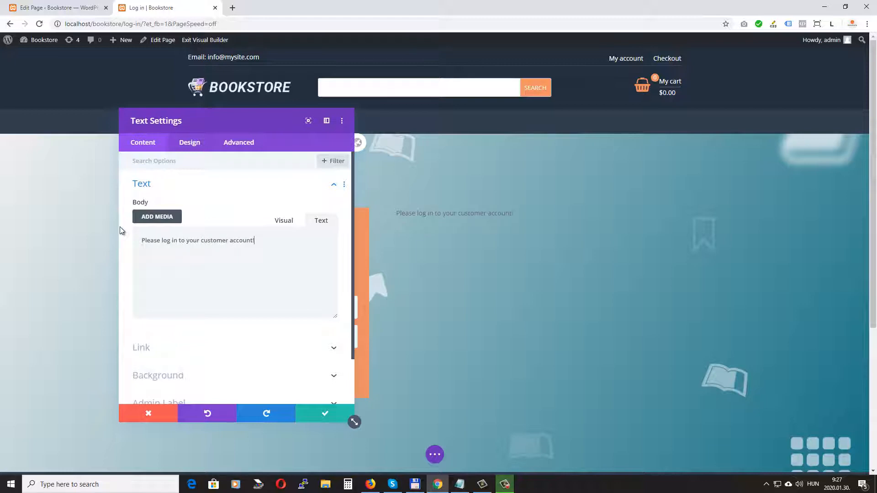
pyautogui.click(284, 220)
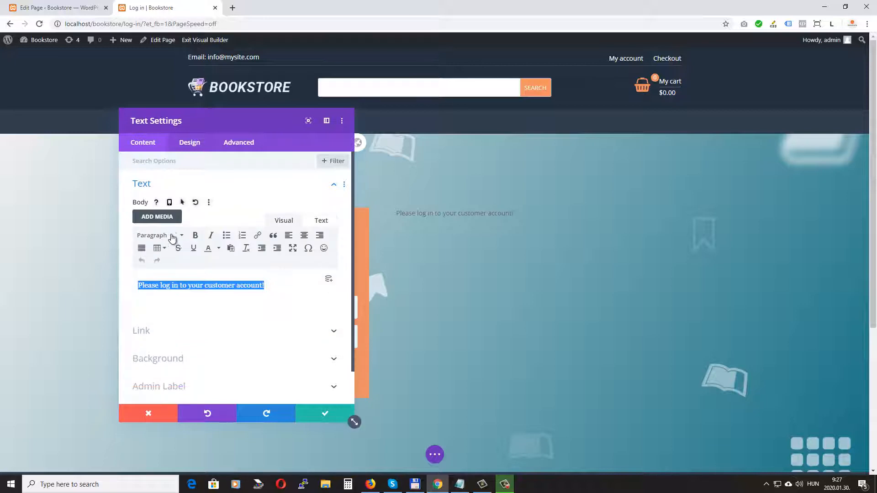
pyautogui.click(176, 235)
pyautogui.click(167, 270)
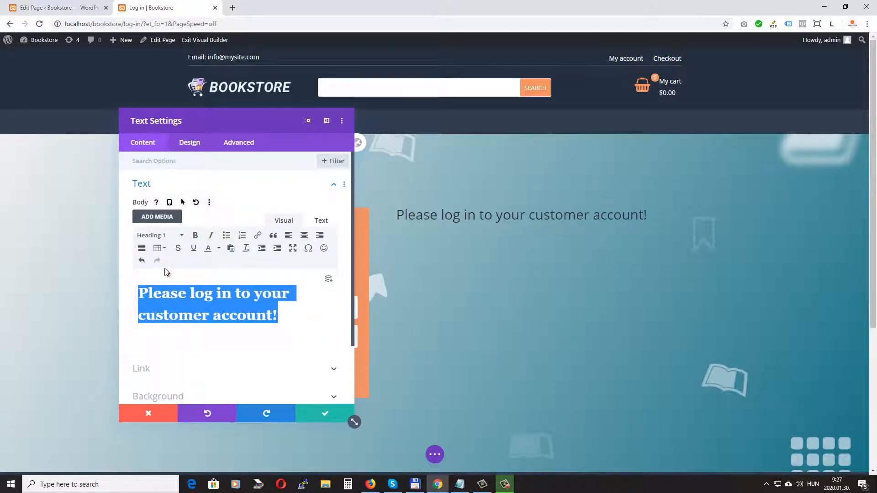
# - Set the H1 heading font weight of the Text module to Bold
pyautogui.click(189, 142)
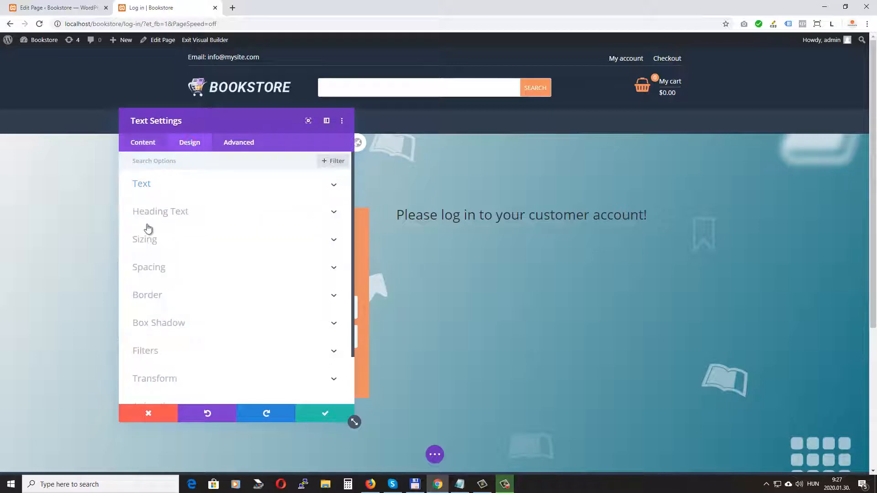
pyautogui.click(201, 214)
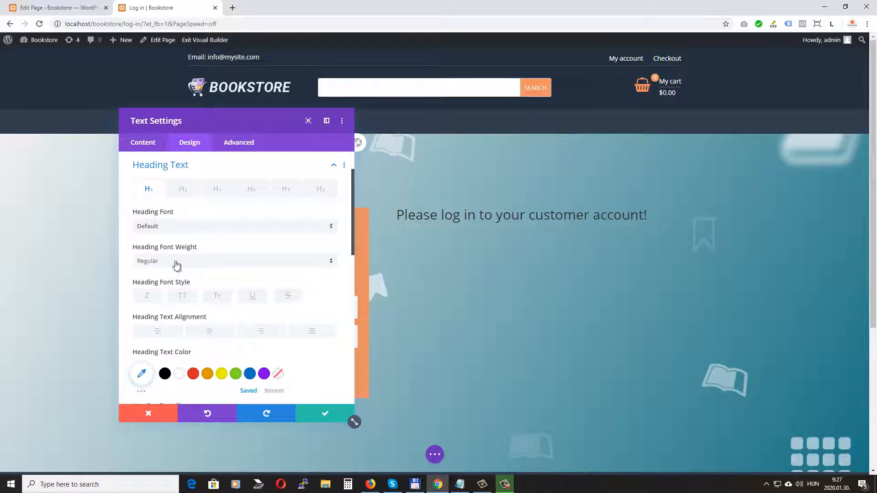
pyautogui.scroll(-2, 176, 265)
pyautogui.scroll(1, 183, 231)
pyautogui.click(155, 215)
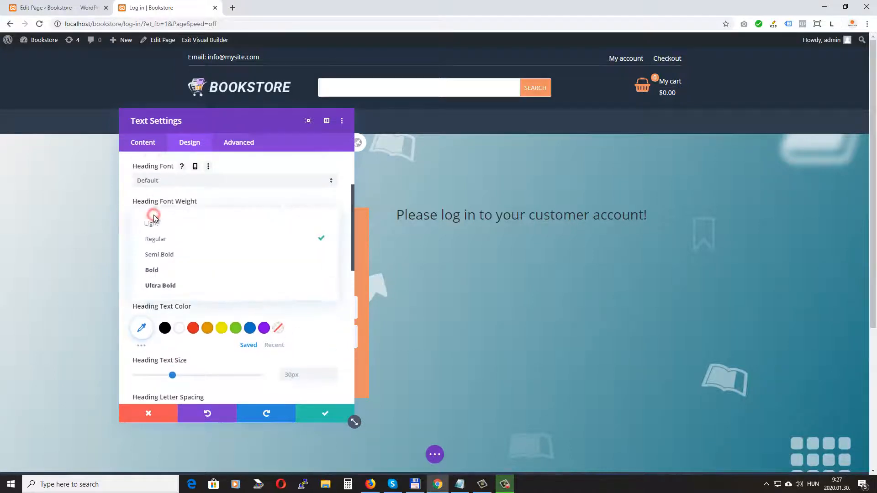
pyautogui.click(152, 270)
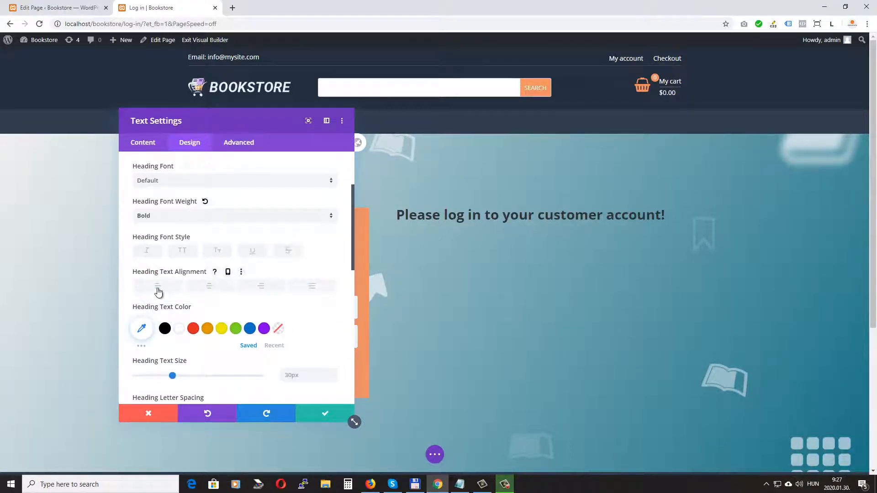
# - Align the heading to the right and set its text colour to white
pyautogui.click(214, 288)
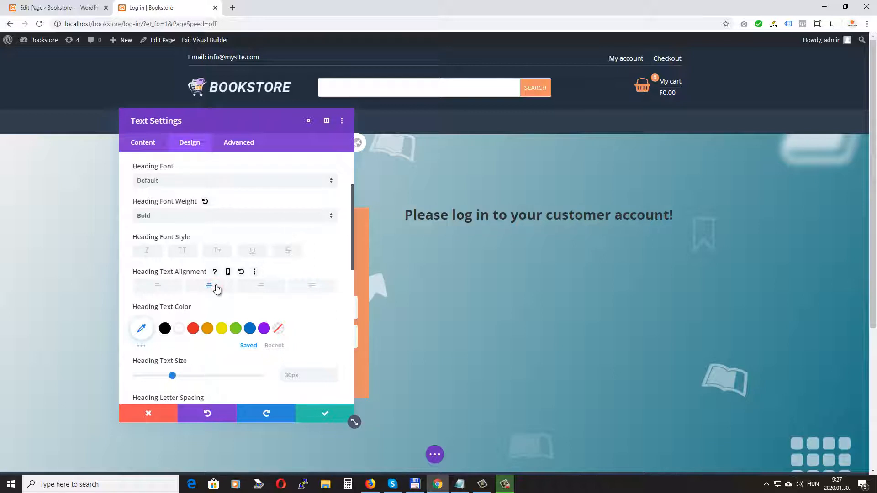
pyautogui.click(260, 288)
pyautogui.scroll(-1, 261, 288)
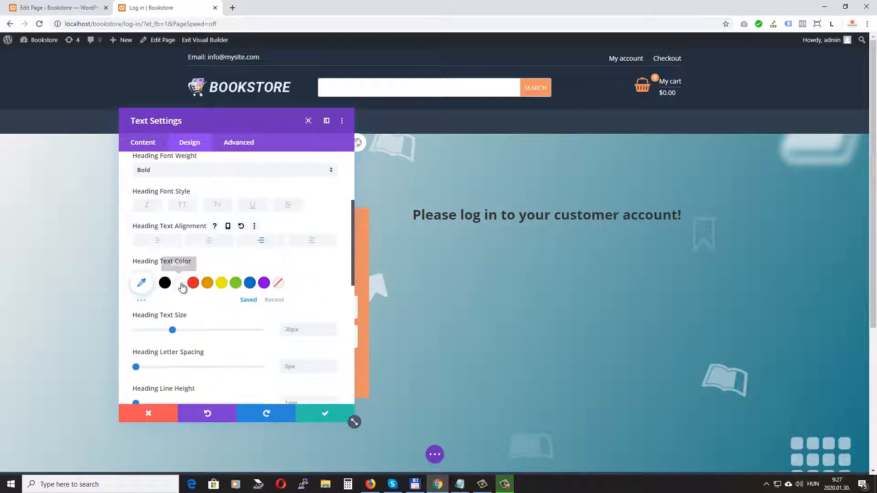
pyautogui.click(182, 287)
# - Set the heading's text size to 45px and its line height to 1.6em
pyautogui.scroll(-2, 216, 270)
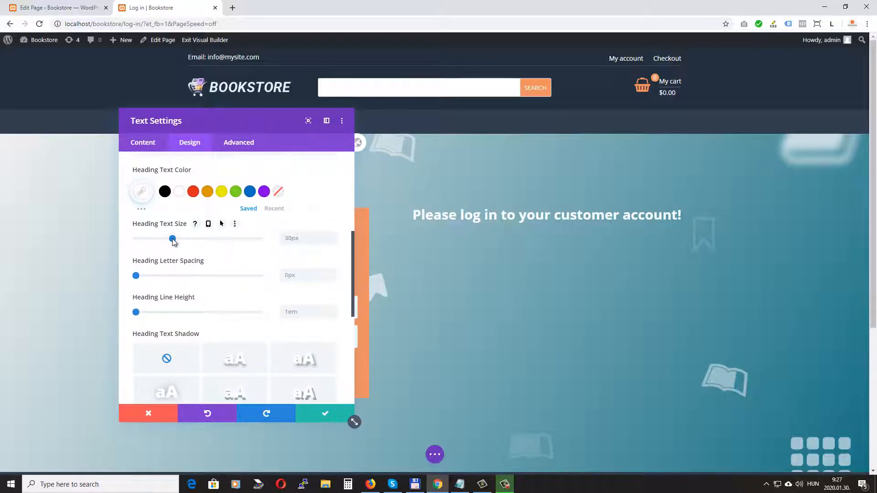
pyautogui.moveTo(176, 242); pyautogui.dragTo(191, 241)
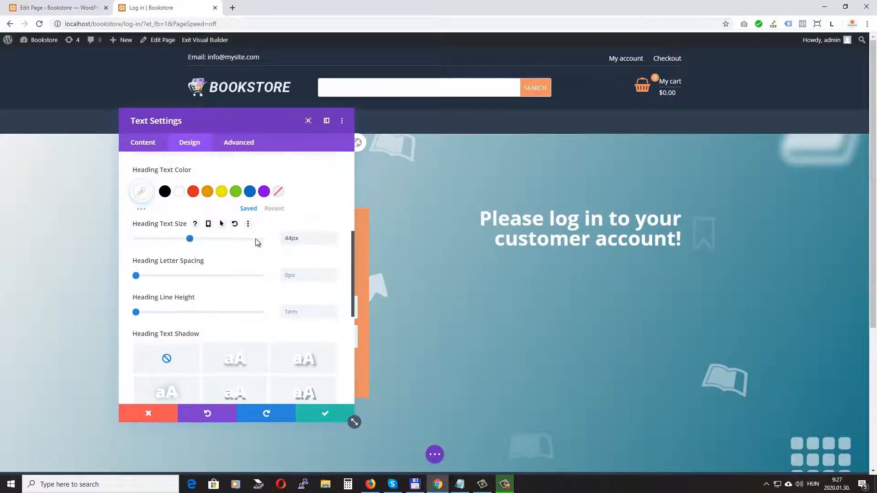
pyautogui.click(333, 236)
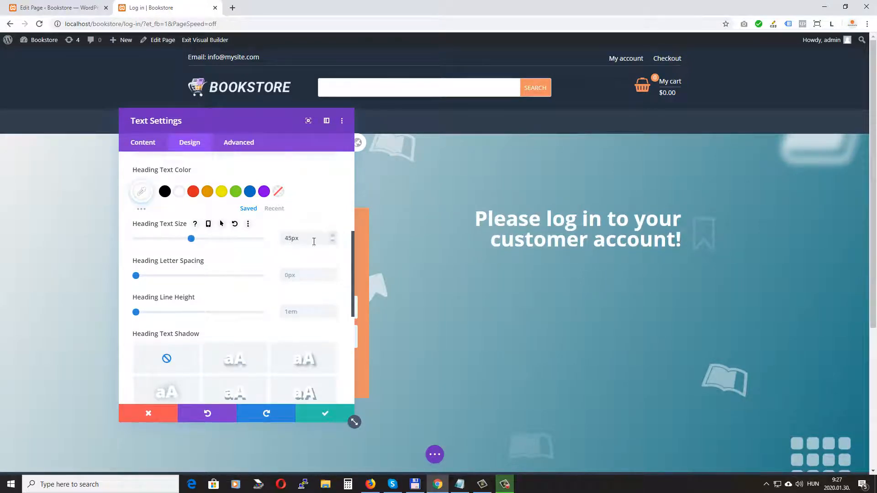
pyautogui.click(334, 310)
pyautogui.click(334, 310)
pyautogui.click(334, 309)
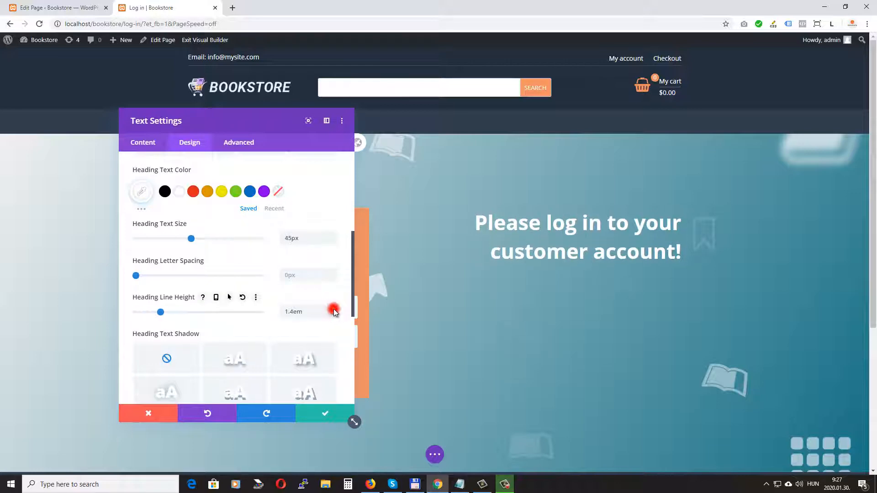
pyautogui.click(333, 309)
pyautogui.click(334, 310)
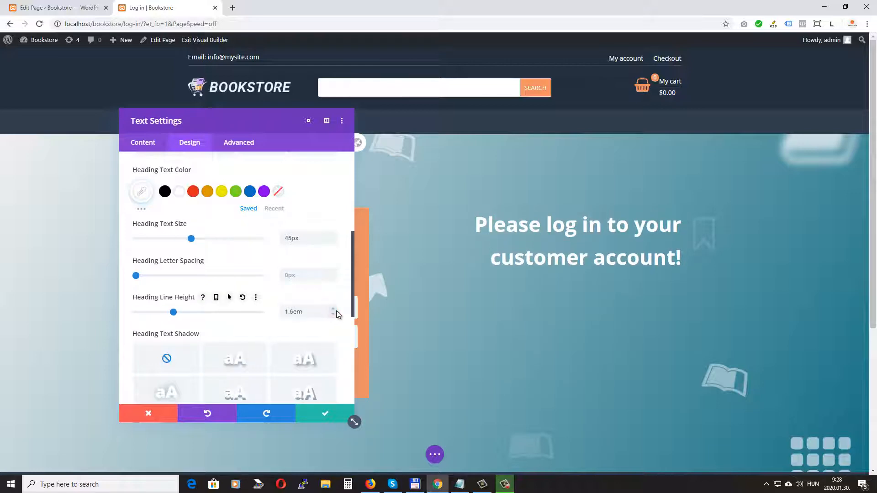
# - Apply the first text shadow preset to the heading and set the Text module's top padding to 72px
pyautogui.scroll(-1, 194, 288)
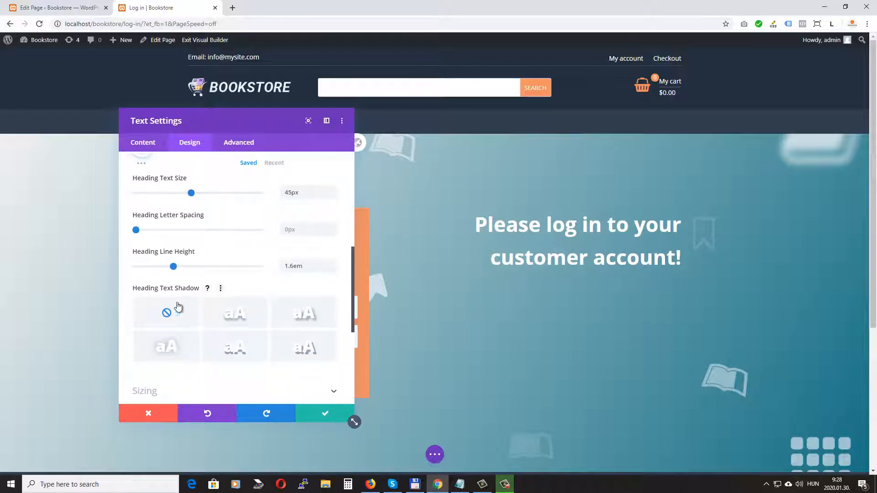
pyautogui.click(236, 314)
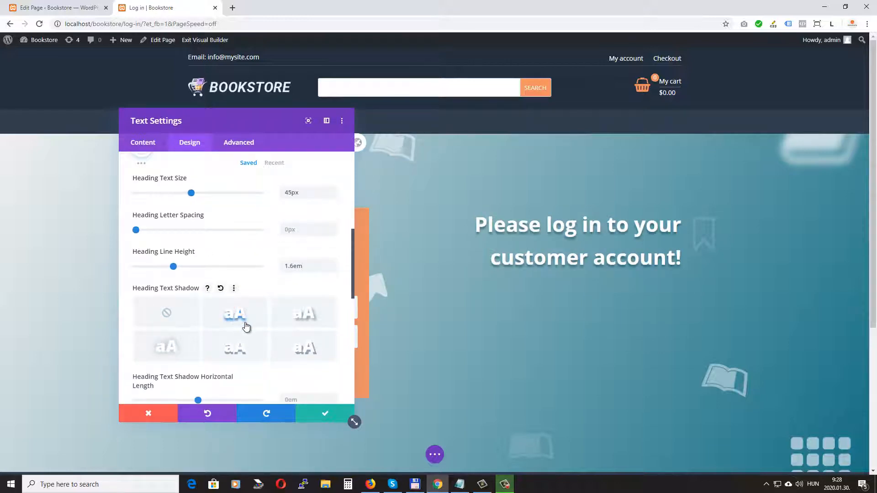
pyautogui.scroll(-5, 204, 265)
pyautogui.click(182, 224)
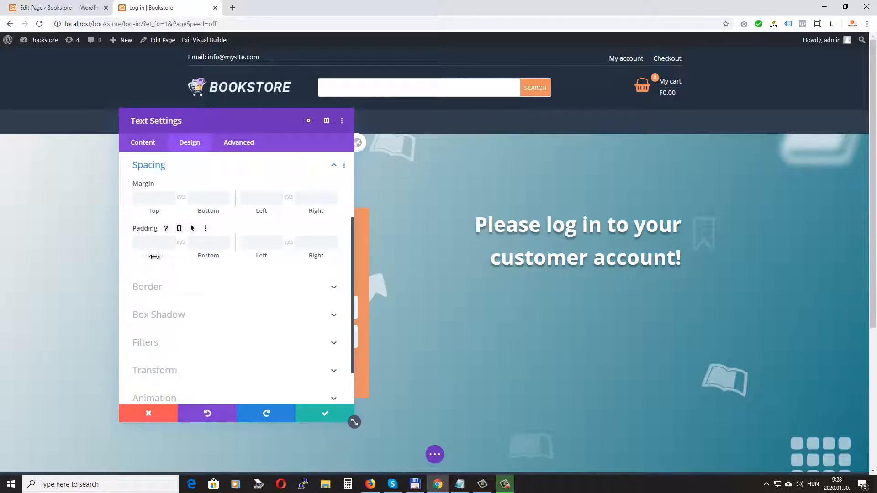
pyautogui.moveTo(149, 256); pyautogui.dragTo(187, 264)
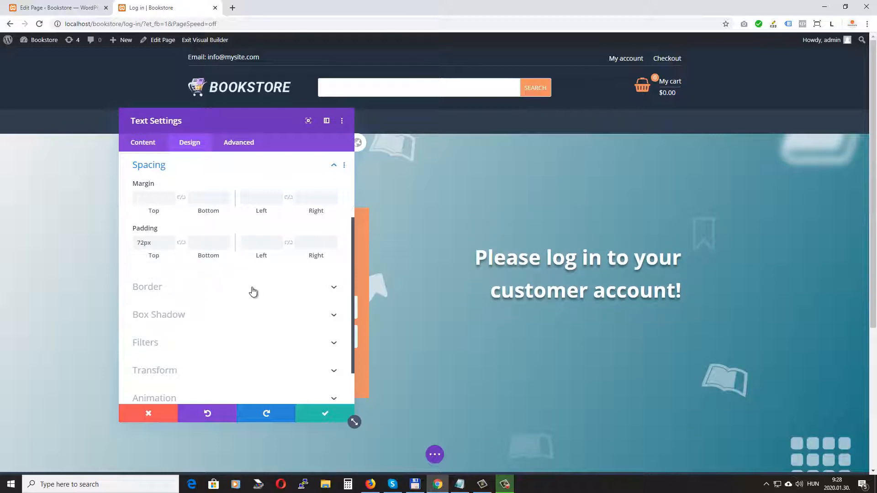
# - Save the Text module's settings and expand the builder's page-level controls
pyautogui.click(327, 417)
pyautogui.click(435, 456)
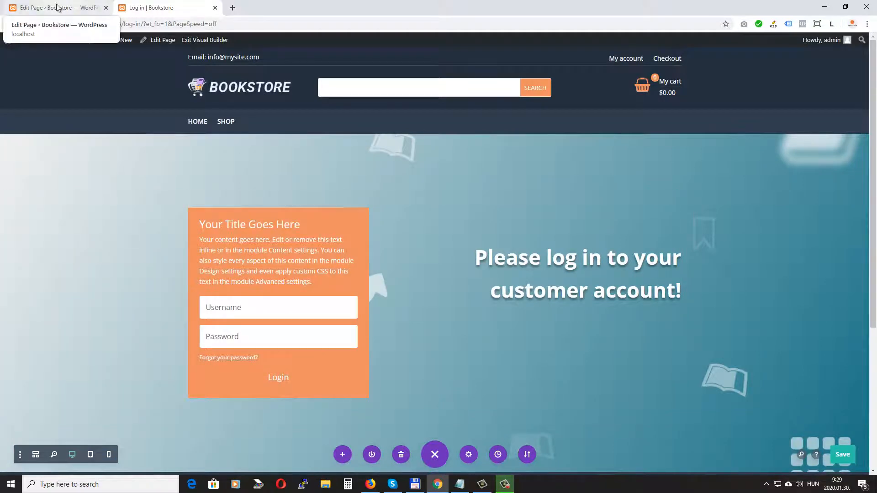
# - Switch to the WordPress admin browser tab and open the page for adding new plugins
pyautogui.click(31, 7)
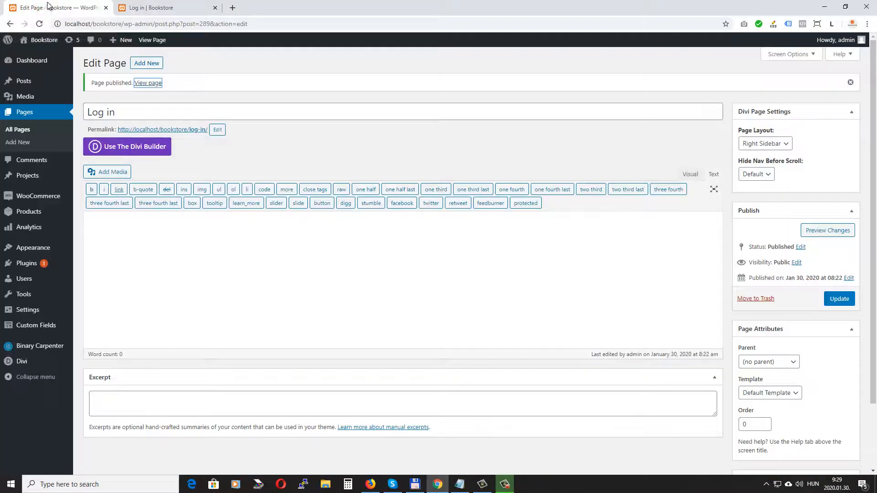
pyautogui.moveTo(35, 267)
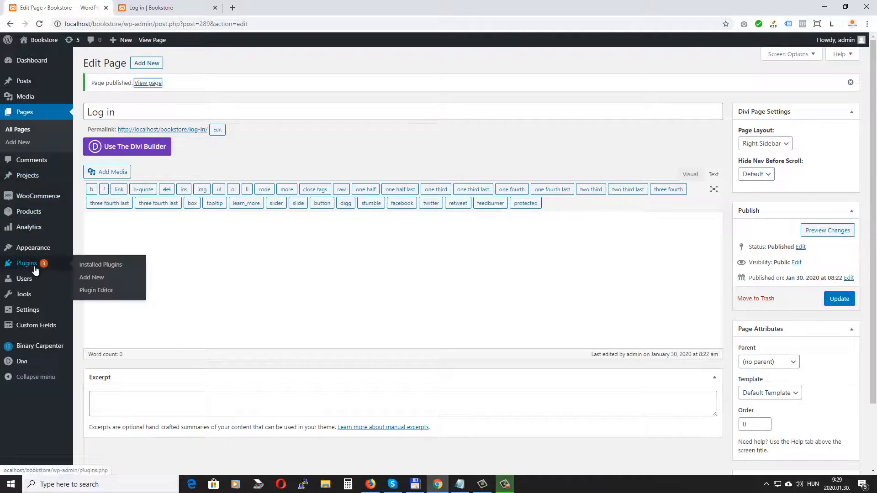
pyautogui.click(90, 278)
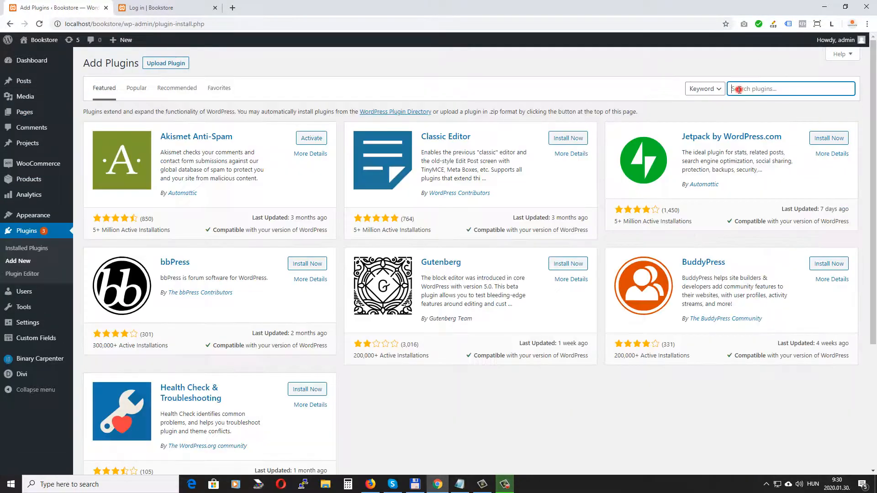
# - Search for the "Peter's Login Redirect" plugin, install it and activate it
pyautogui.click(736, 88)
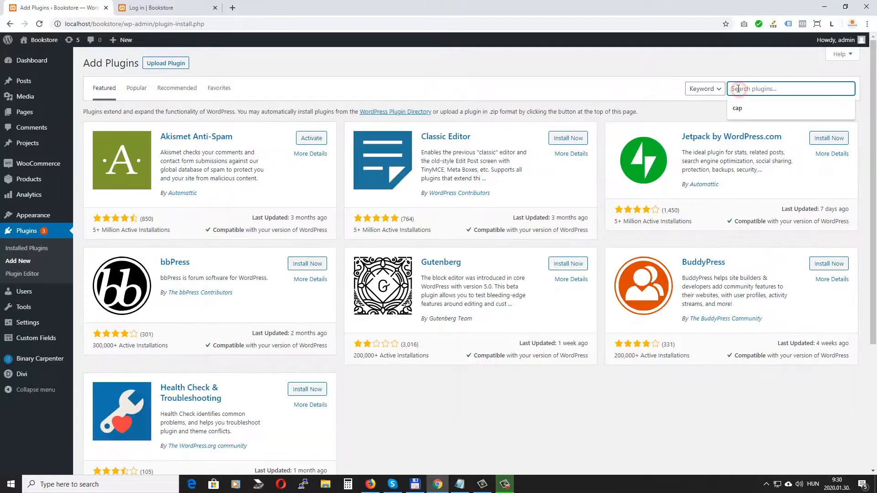
pyautogui.write("Peter's Login Redirect")
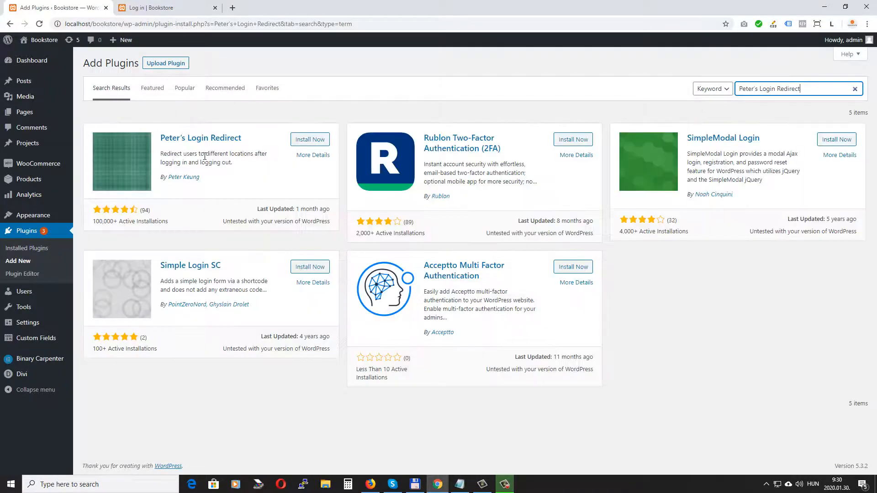
pyautogui.click(309, 139)
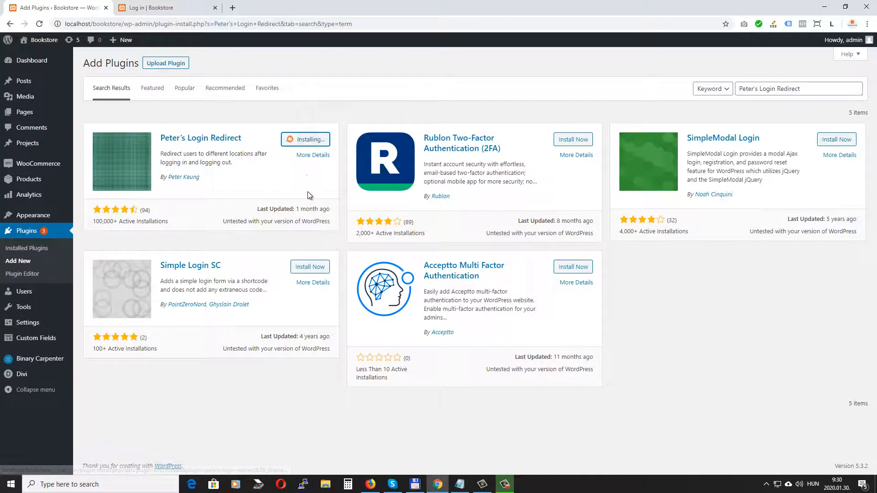
pyautogui.click(314, 142)
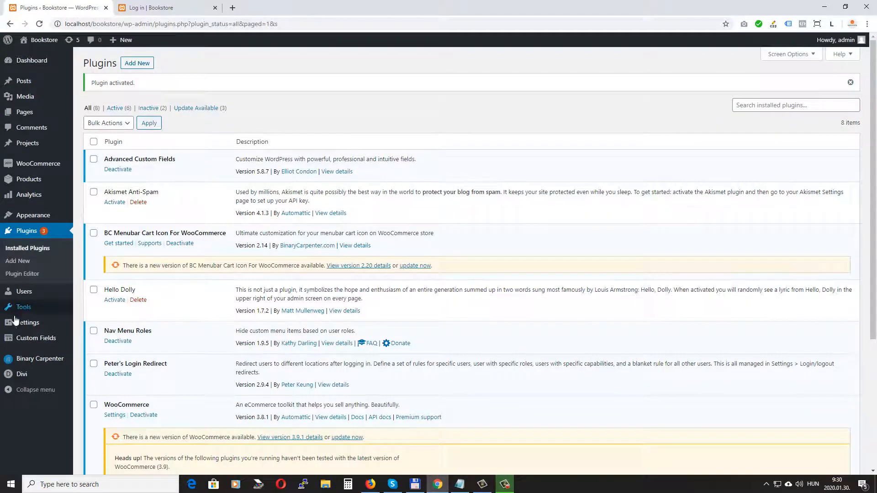
# - Open the Login/logout redirects settings and look over the redirect rule sections for users, roles and levels
pyautogui.moveTo(27, 324)
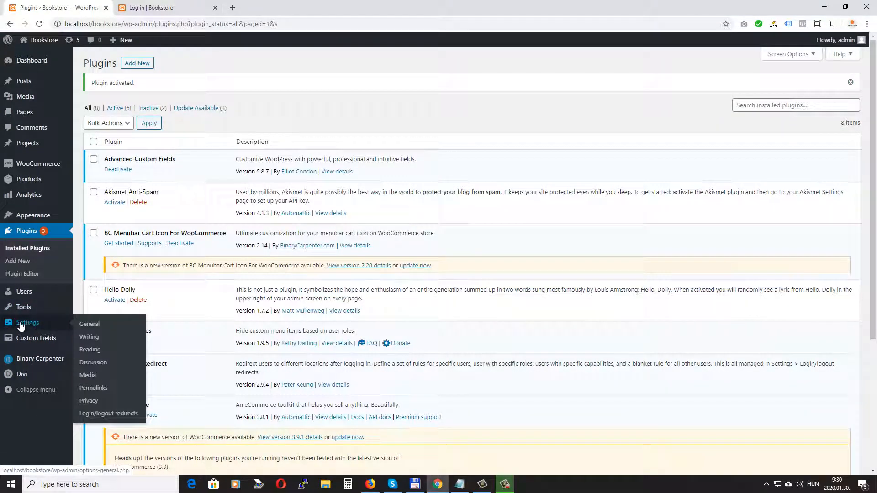
pyautogui.click(121, 416)
pyautogui.scroll(-2, 377, 218)
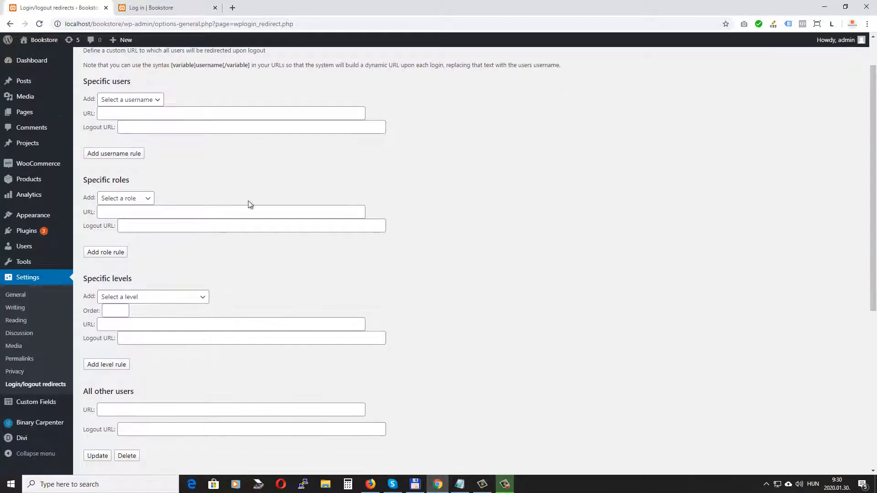
pyautogui.scroll(1, 306, 231)
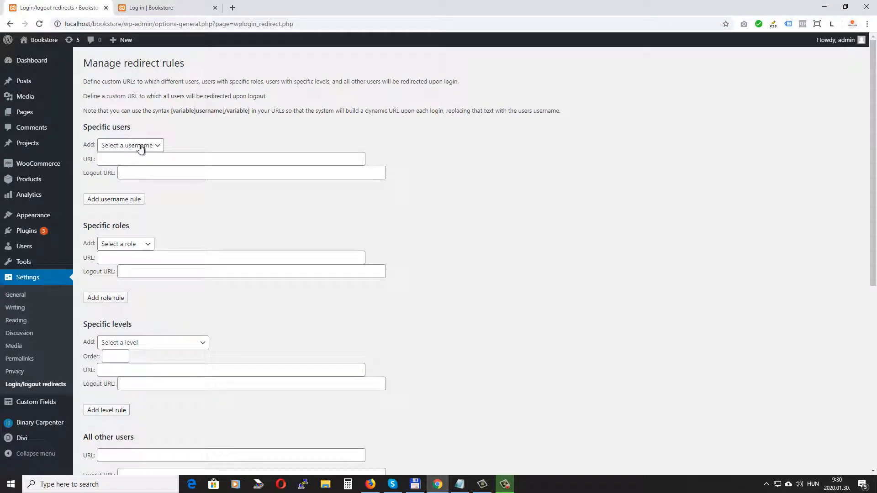
pyautogui.scroll(-1, 225, 214)
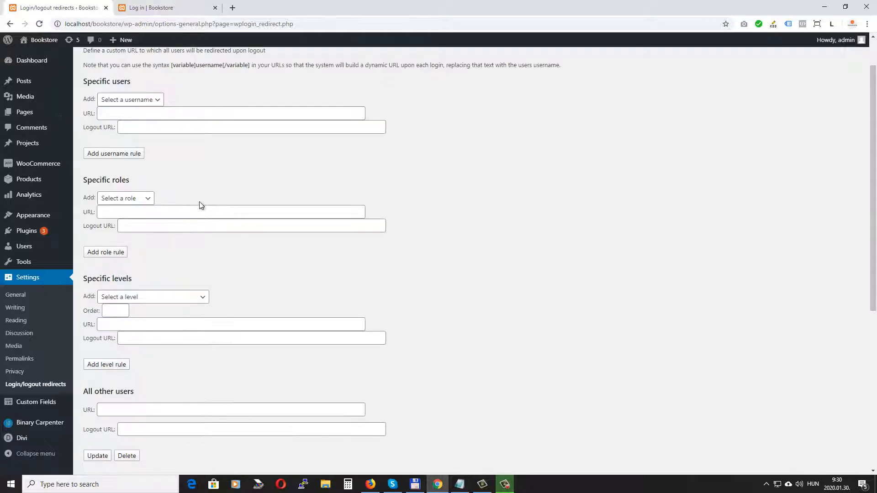
pyautogui.click(128, 201)
pyautogui.click(137, 220)
pyautogui.click(115, 211)
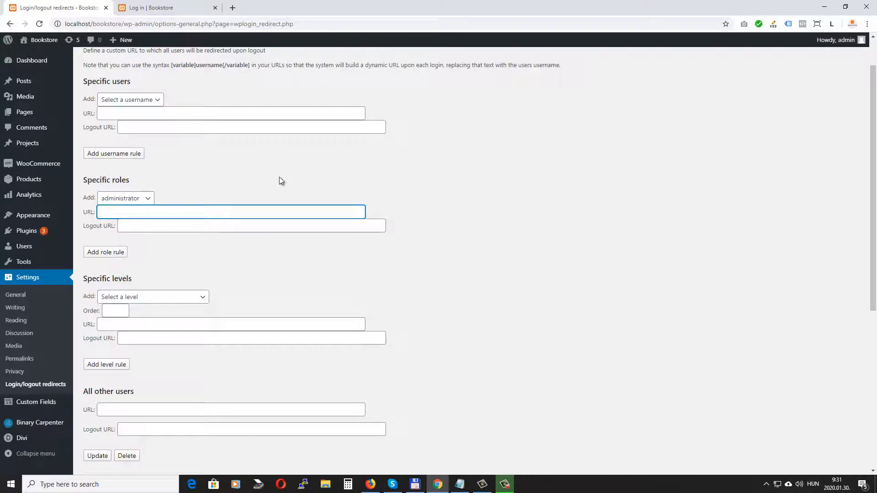
pyautogui.write('http://localhost/bookstore/my-account/')
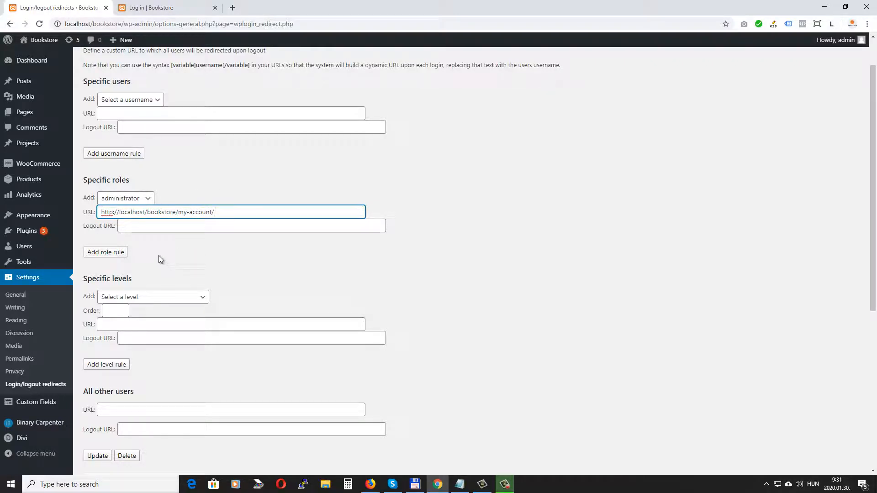
pyautogui.click(107, 253)
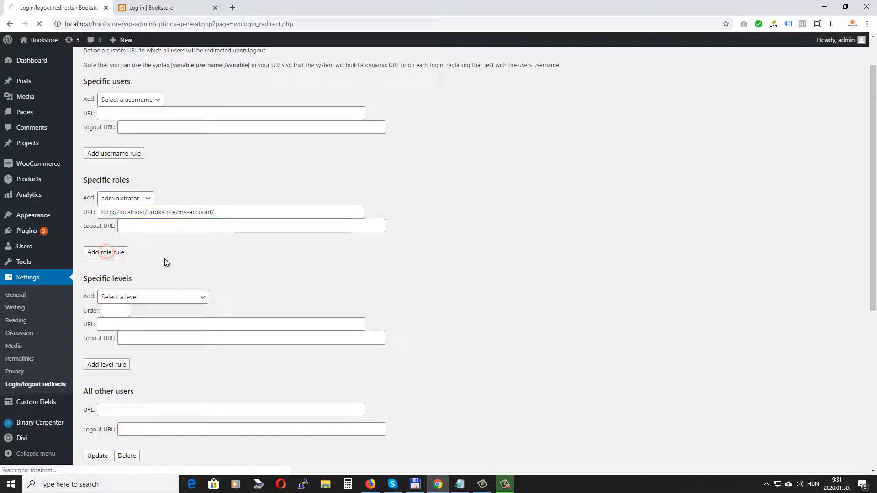
pyautogui.scroll(-5, 250, 229)
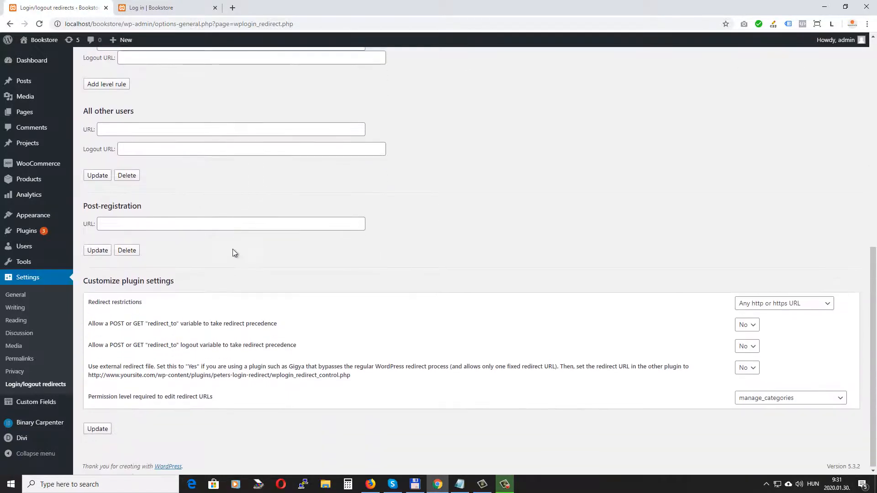
pyautogui.click(98, 428)
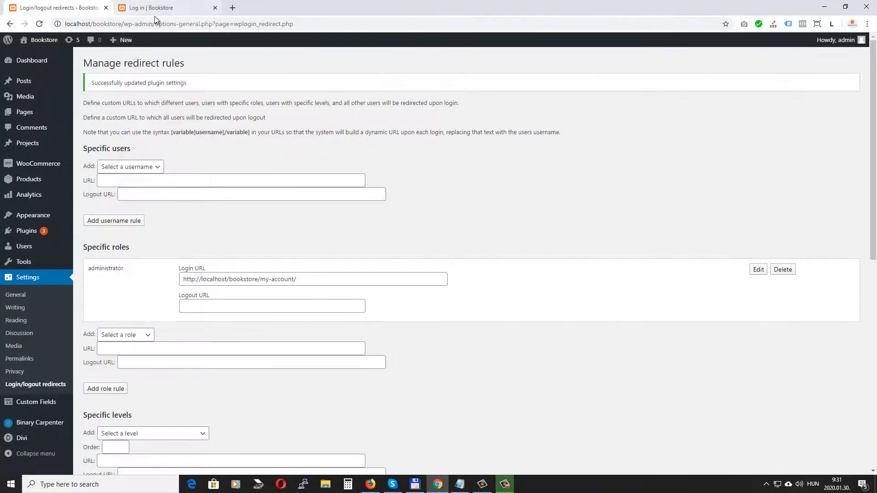
# - Back on the Log in page's browser tab, set the Login module's title to "Log in" and delete its placeholder body text
pyautogui.click(162, 8)
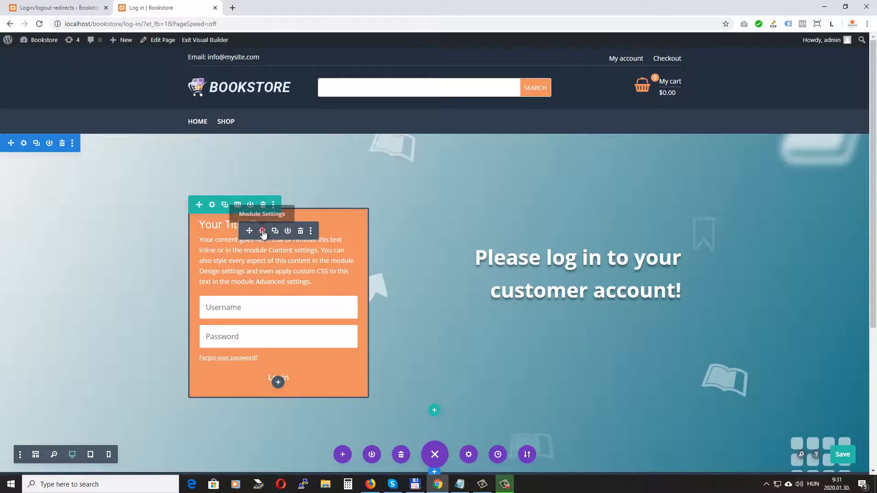
pyautogui.click(263, 232)
pyautogui.moveTo(233, 123); pyautogui.dragTo(625, 89)
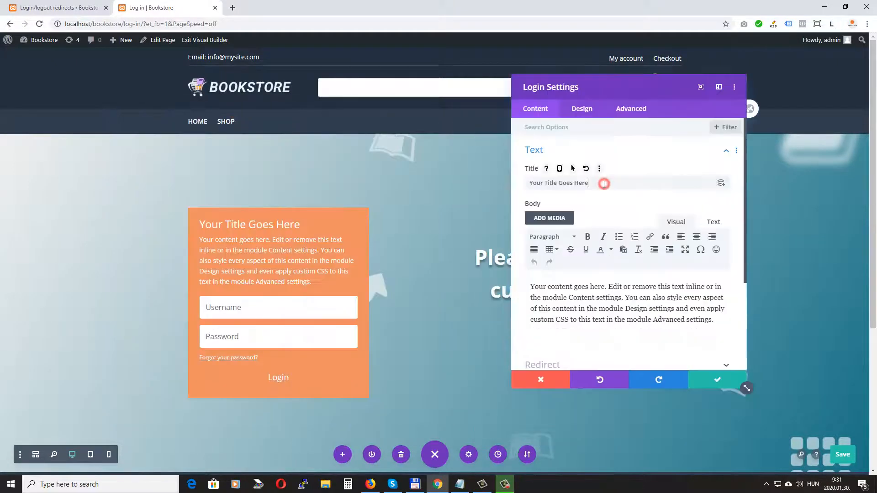
pyautogui.moveTo(603, 182); pyautogui.dragTo(494, 180)
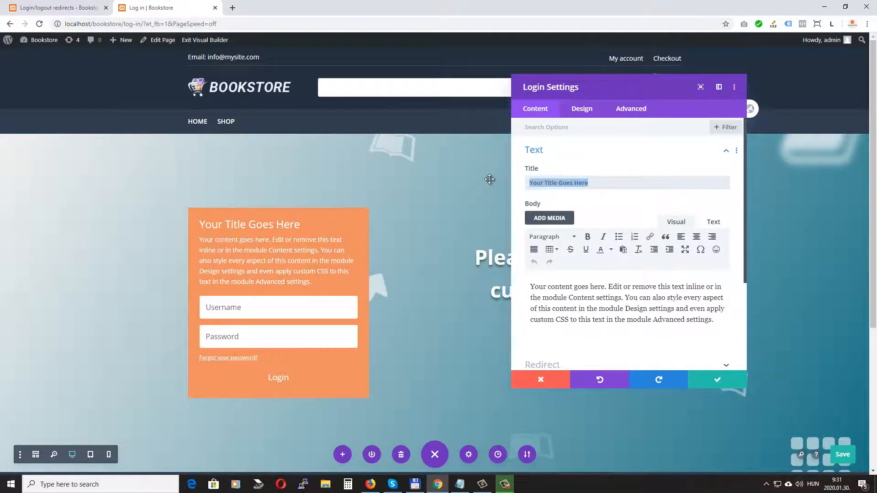
pyautogui.write('Log in')
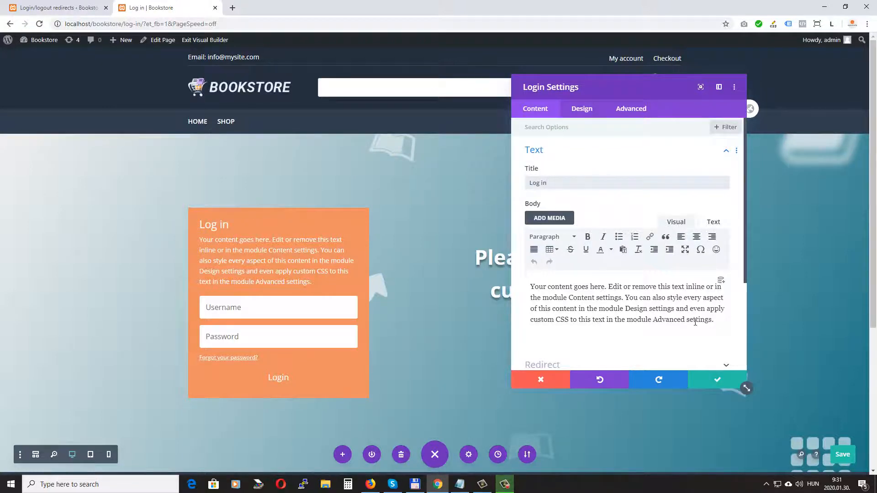
pyautogui.moveTo(715, 320); pyautogui.dragTo(461, 269)
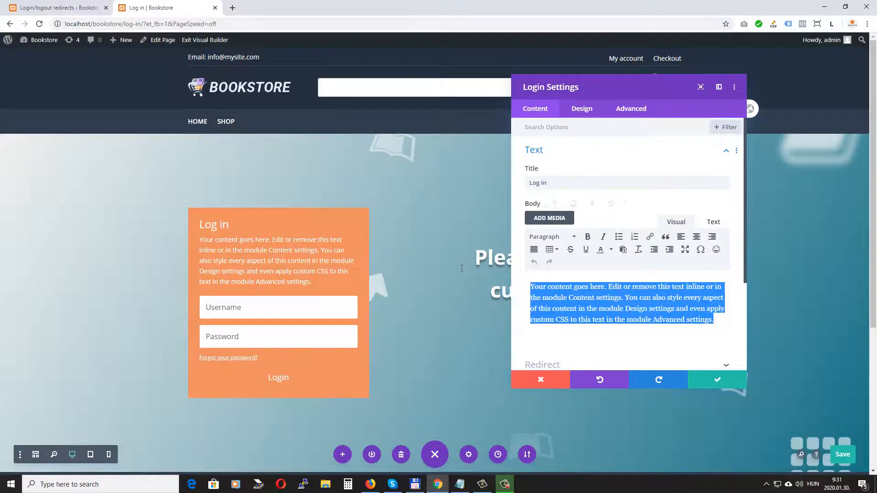
pyautogui.press('BackSpace')
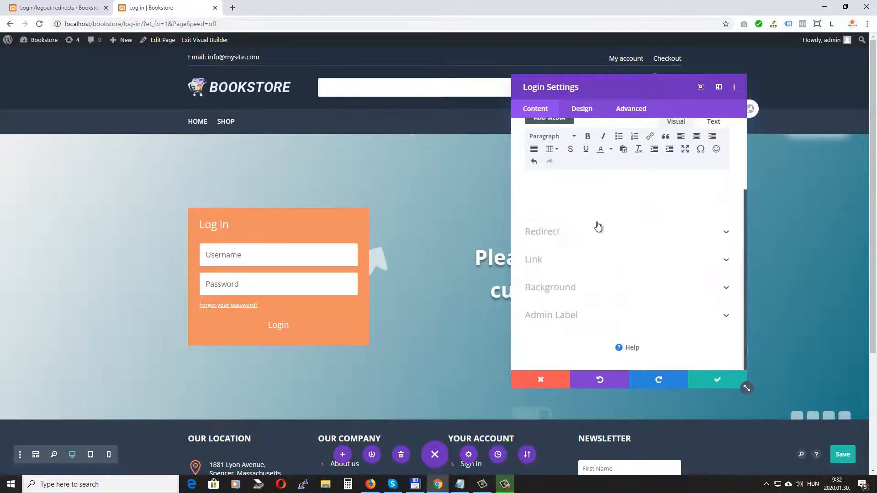
# - Check the Login module's redirect option, then make its orange background semi-transparent with rgba(239,143,97,0.67)
pyautogui.click(572, 232)
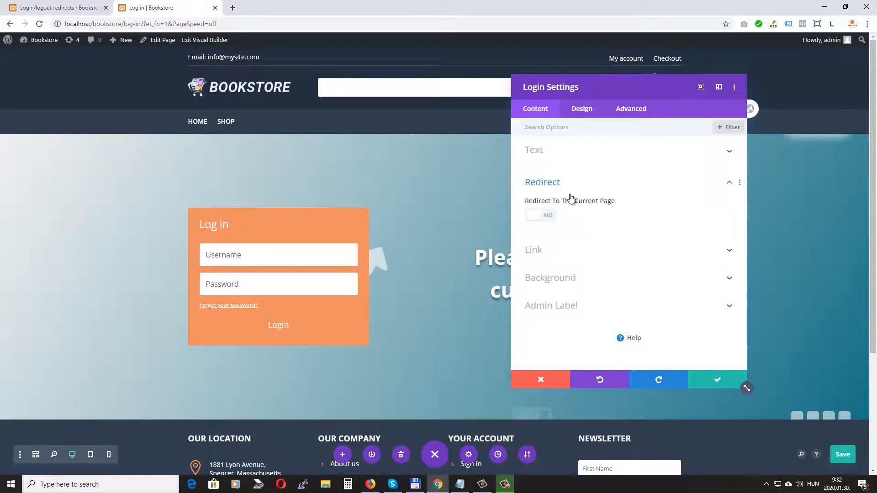
pyautogui.moveTo(618, 210)
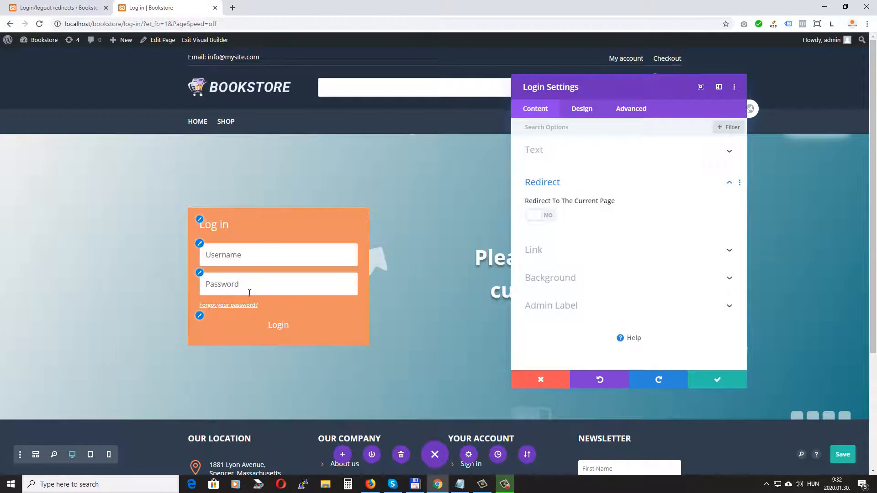
pyautogui.click(607, 278)
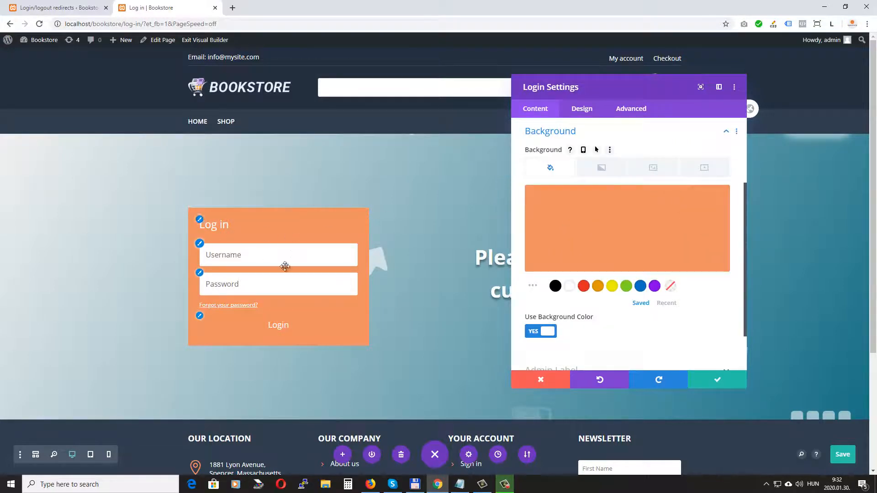
pyautogui.click(619, 213)
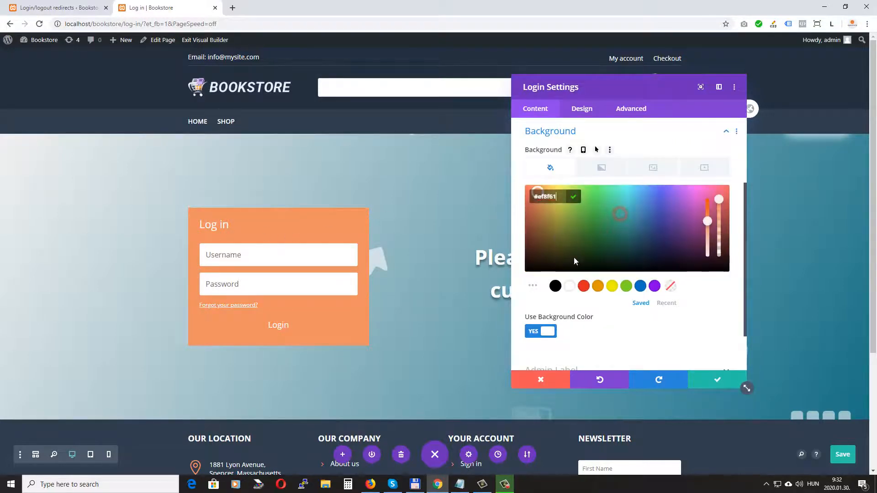
pyautogui.moveTo(720, 201); pyautogui.dragTo(721, 225)
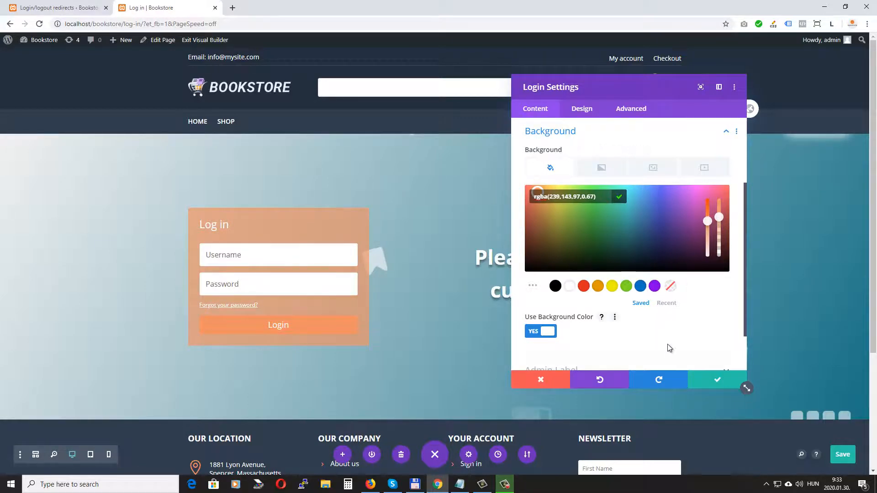
# - Link the Login module's top and bottom padding and set both to 67px
pyautogui.scroll(2, 617, 150)
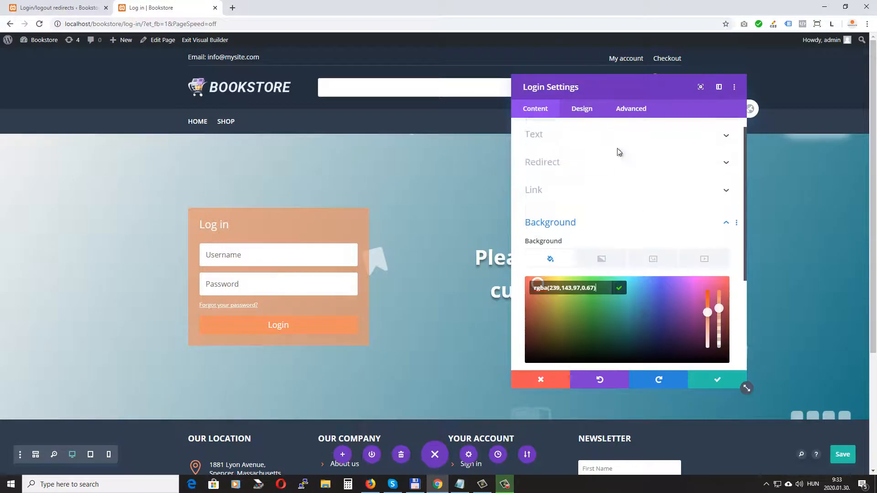
pyautogui.click(585, 110)
pyautogui.click(541, 317)
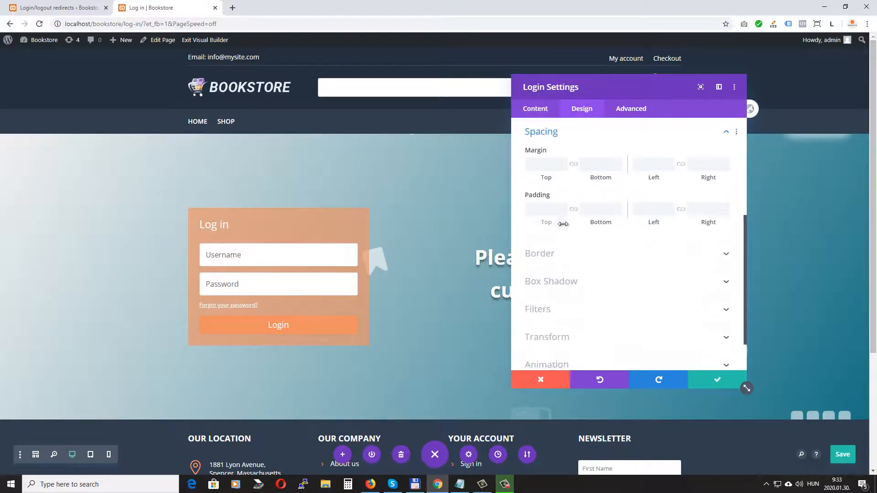
pyautogui.moveTo(540, 223); pyautogui.dragTo(564, 226)
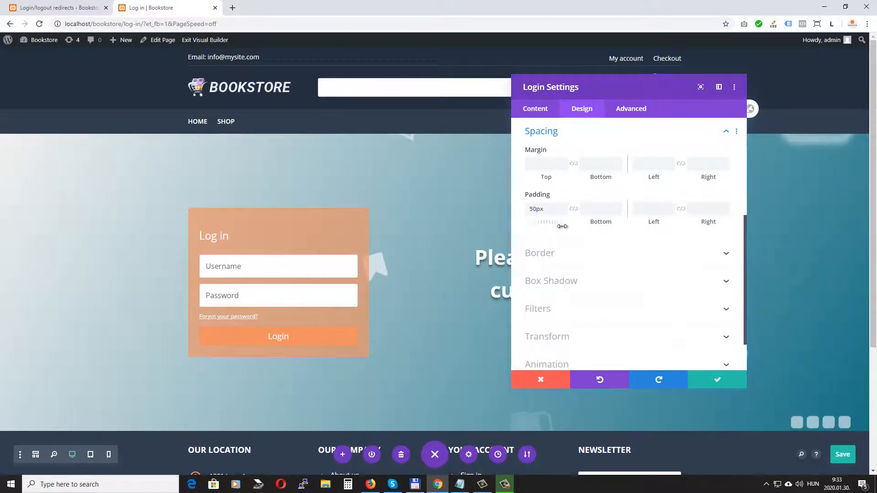
pyautogui.click(574, 209)
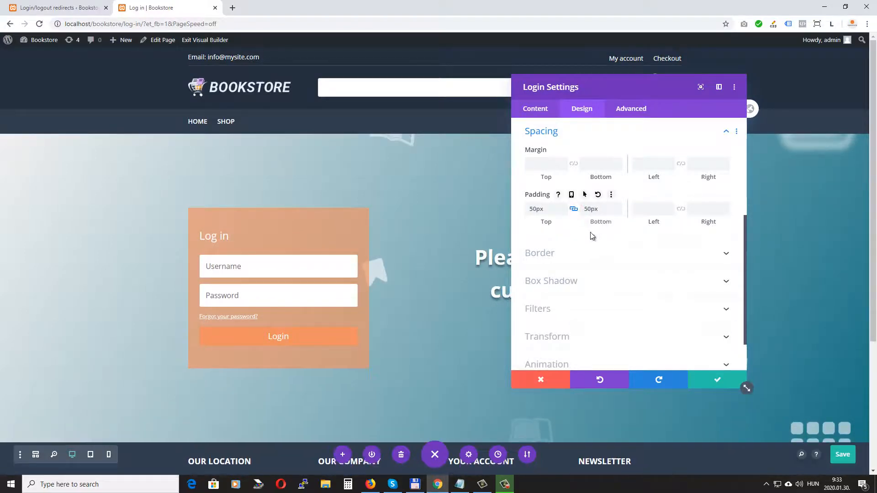
pyautogui.moveTo(594, 224); pyautogui.dragTo(607, 223)
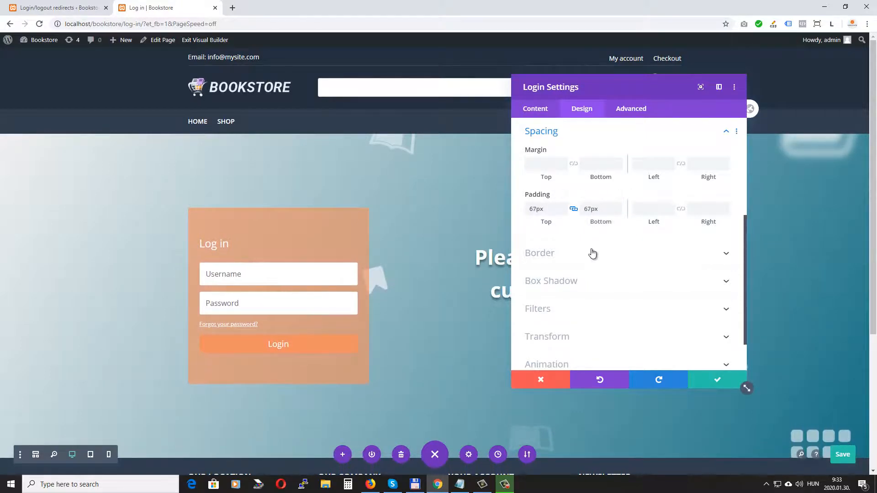
# - Make the login form's title bold and center-align it
pyautogui.scroll(5, 599, 207)
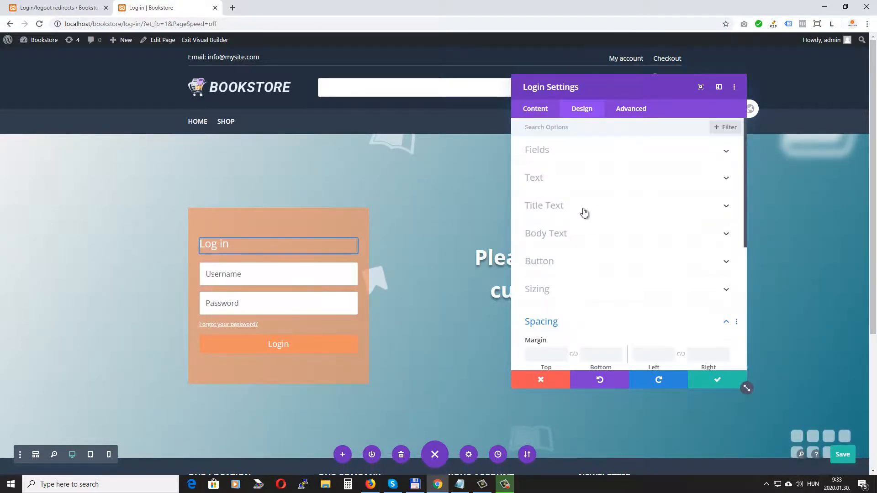
pyautogui.click(583, 207)
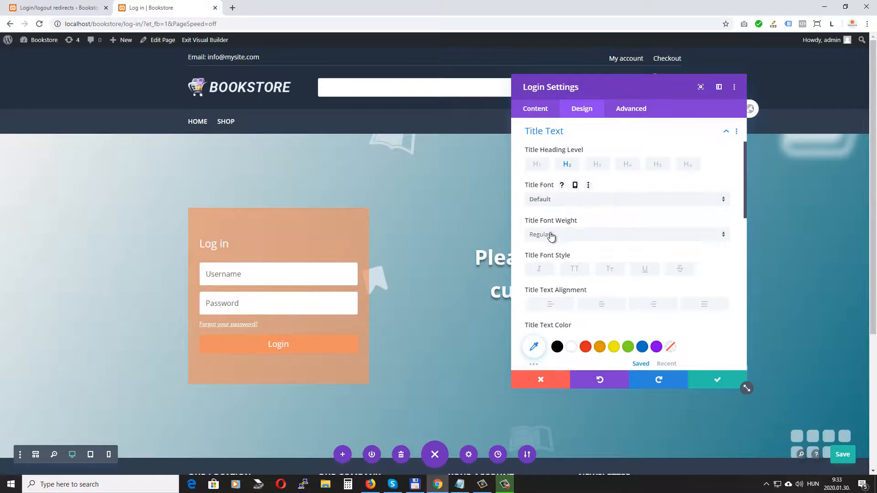
pyautogui.click(551, 235)
pyautogui.click(549, 289)
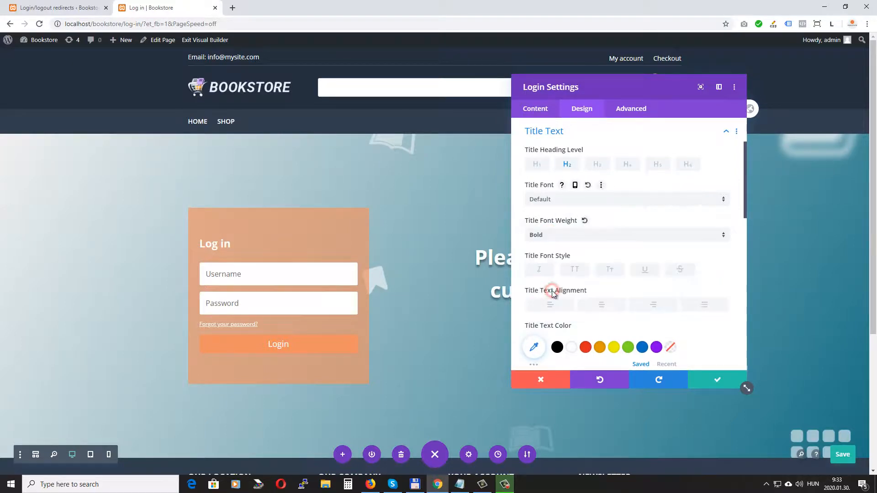
pyautogui.click(602, 305)
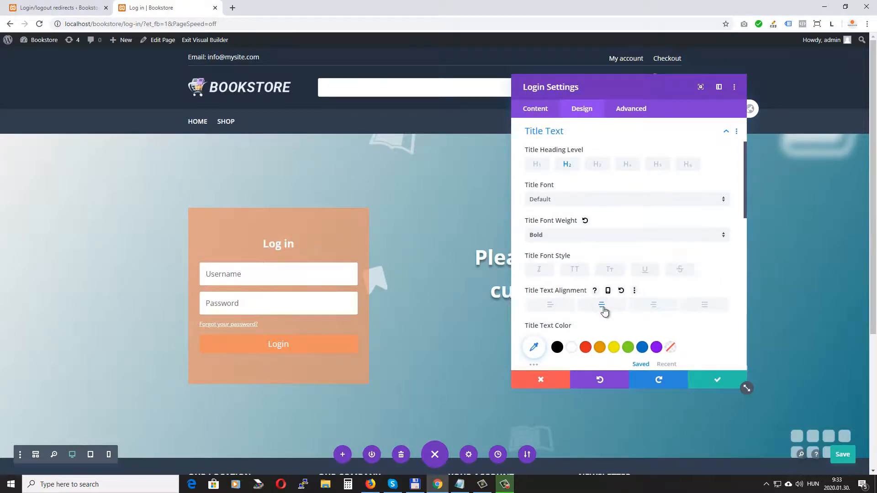
# - Increase the login form's title text size to 37px
pyautogui.scroll(-4, 728, 212)
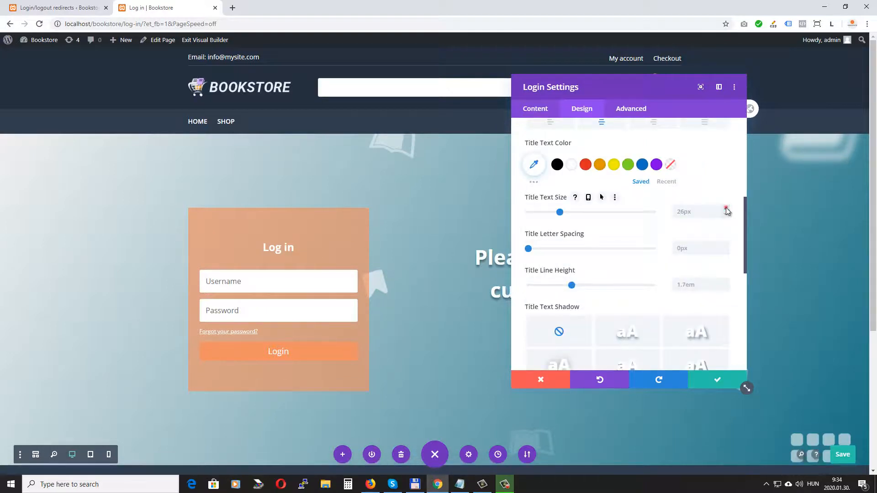
pyautogui.click(726, 209)
pyautogui.click(726, 209)
pyautogui.click(727, 209)
pyautogui.click(726, 209)
pyautogui.click(726, 209)
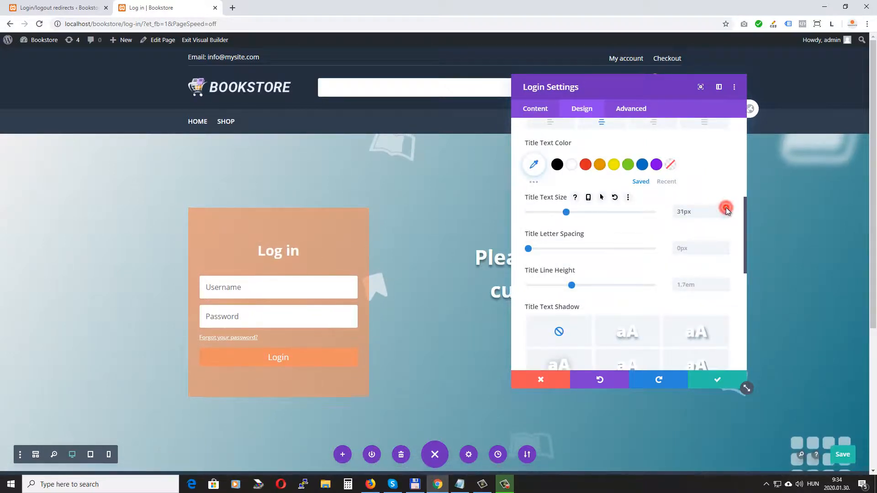
pyautogui.click(726, 209)
pyautogui.click(726, 209)
pyautogui.click(727, 209)
pyautogui.click(726, 209)
pyautogui.click(726, 210)
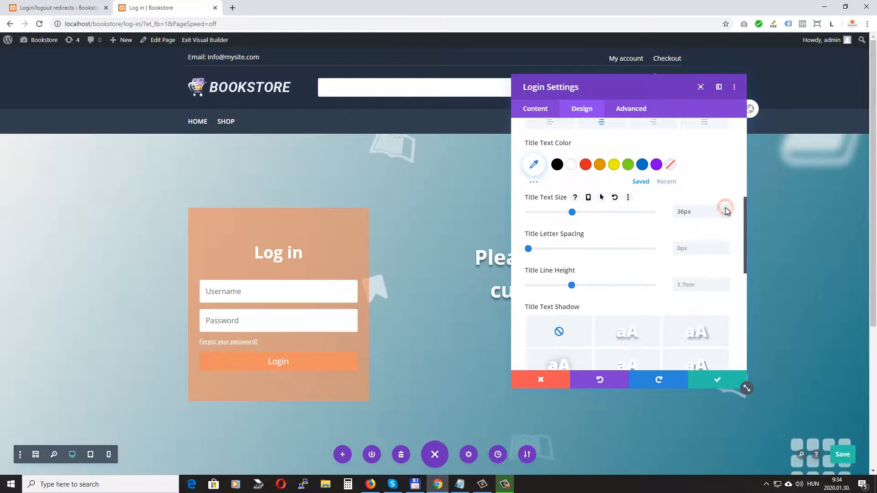
pyautogui.click(726, 209)
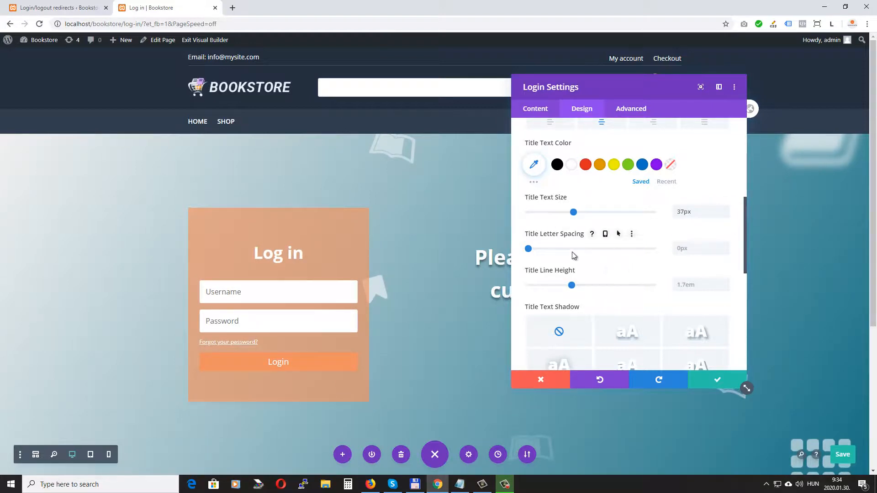
# - Add the custom CSS "margin-top: -30px;" to the Login module's Login Title element
pyautogui.moveTo(261, 250)
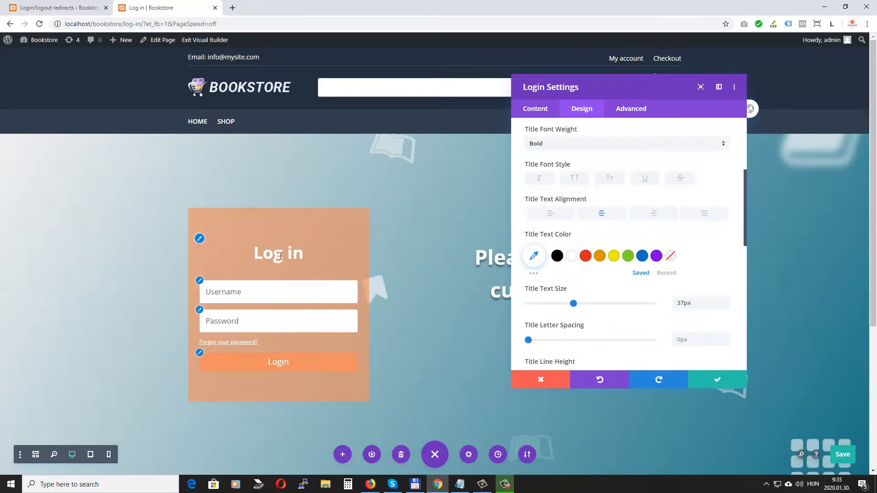
pyautogui.click(627, 112)
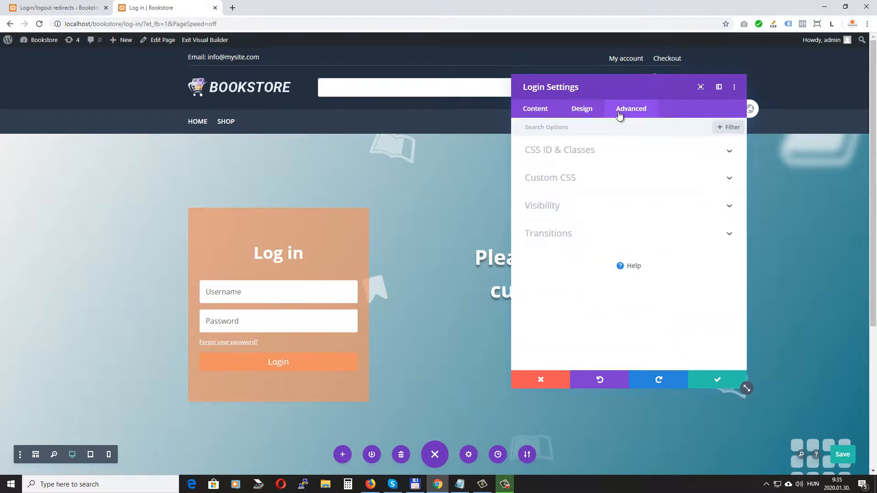
pyautogui.click(553, 178)
pyautogui.scroll(-4, 594, 219)
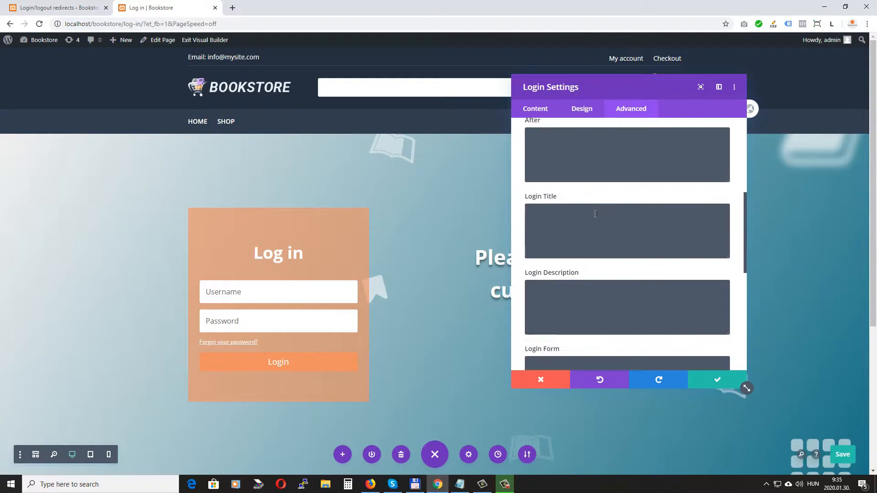
pyautogui.click(554, 212)
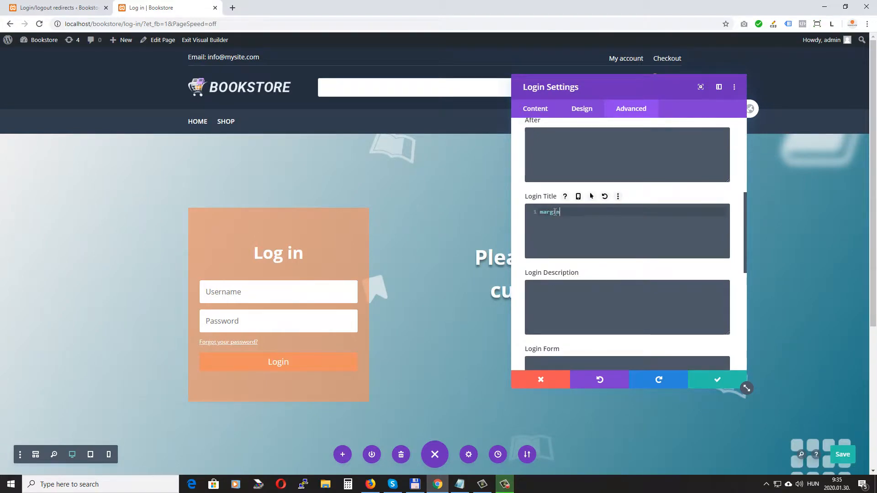
pyautogui.write('margin-top')
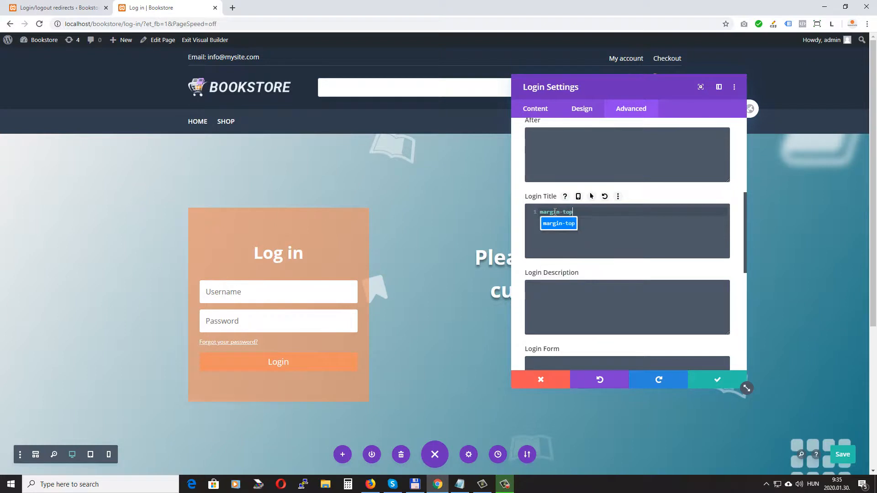
pyautogui.write(': -30')
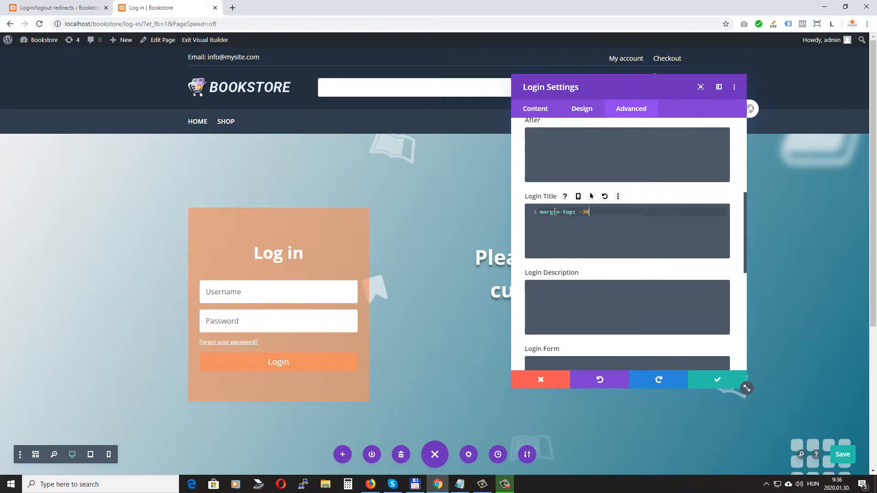
pyautogui.write('px;')
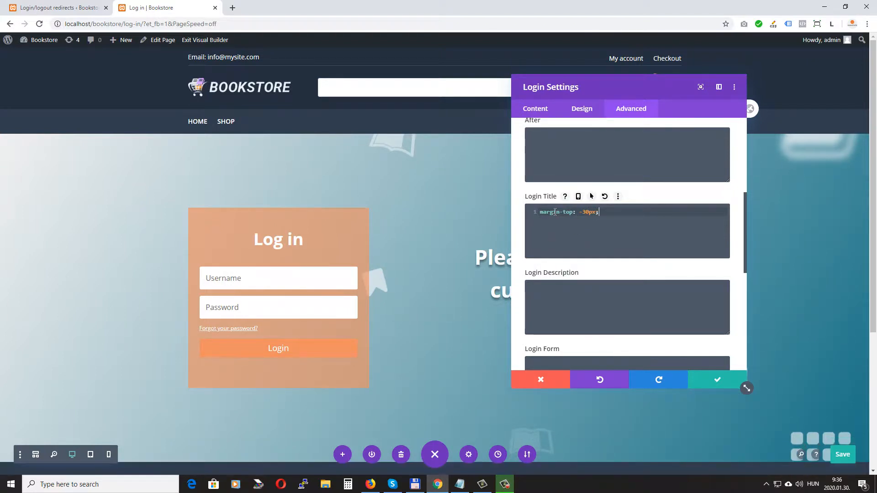
pyautogui.scroll(-2, 677, 272)
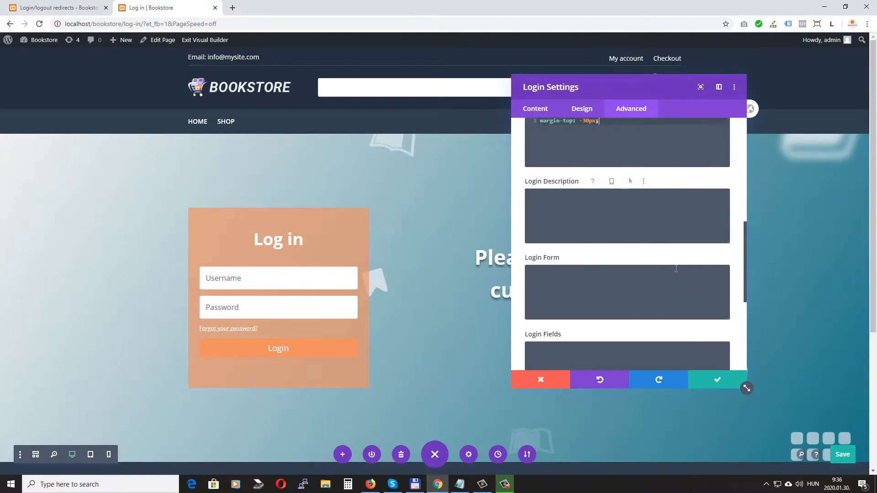
# - Accept the Login module's settings, save the page and exit the Visual Builder
pyautogui.click(716, 381)
pyautogui.scroll(-1, 401, 205)
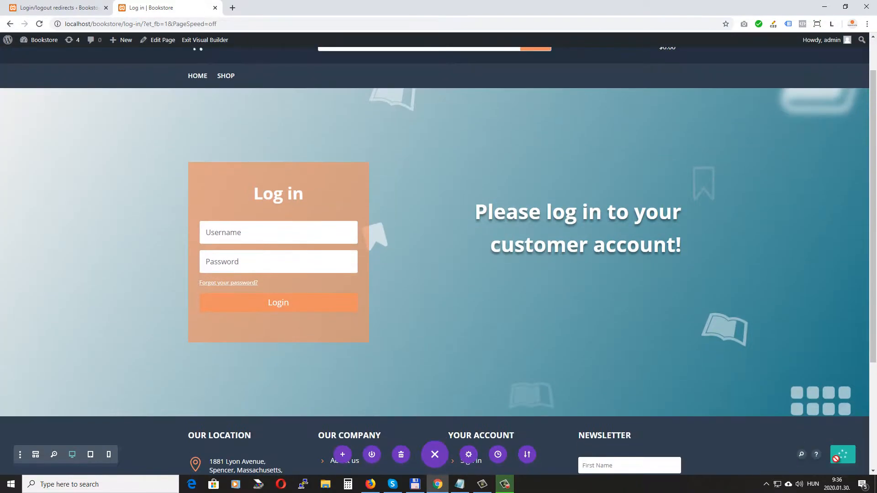
pyautogui.click(196, 40)
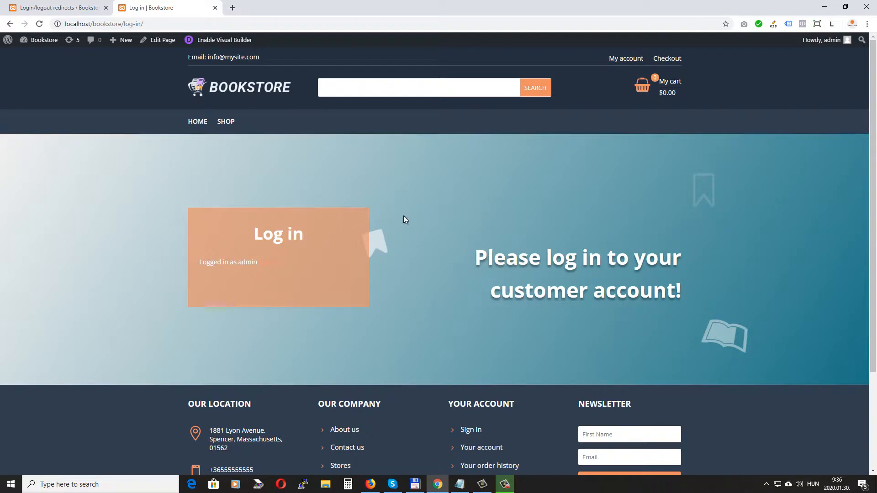
# - Log out of WordPress and open the custom login page at localhost/bookstore/log-in
pyautogui.moveTo(822, 40)
pyautogui.click(793, 87)
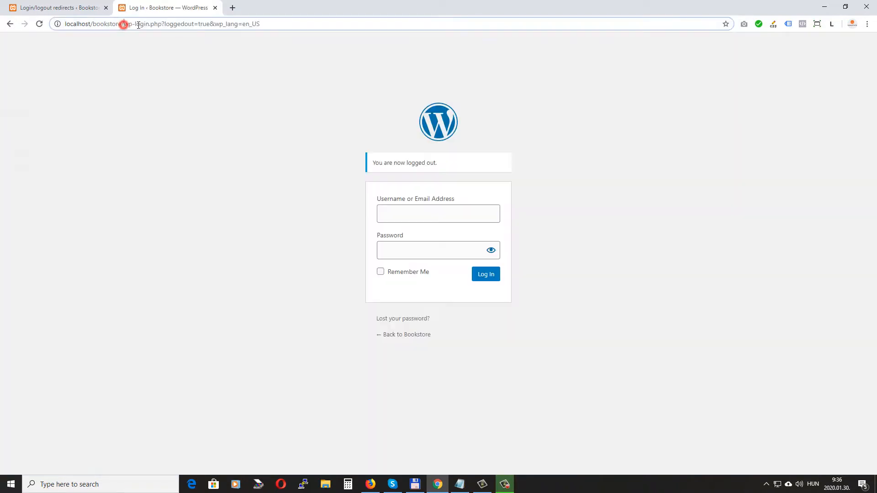
pyautogui.moveTo(123, 23); pyautogui.dragTo(286, 24)
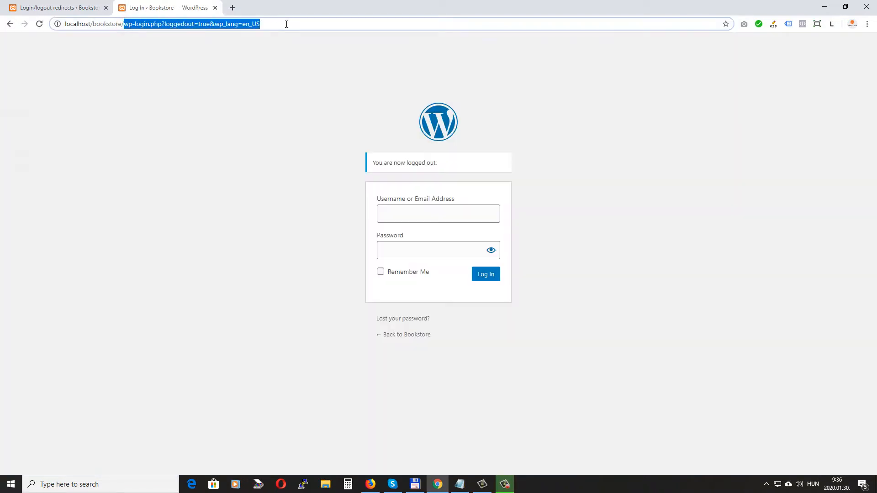
pyautogui.press('BackSpace')
pyautogui.write('log-in')
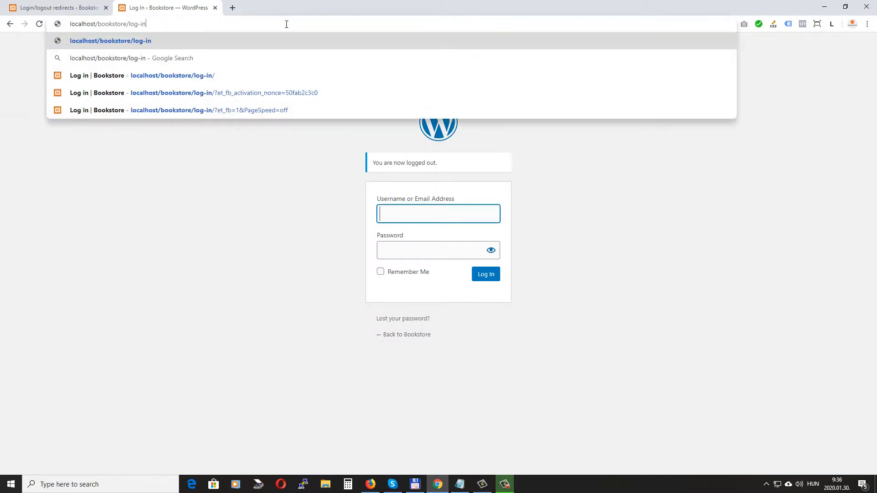
pyautogui.press('Return')
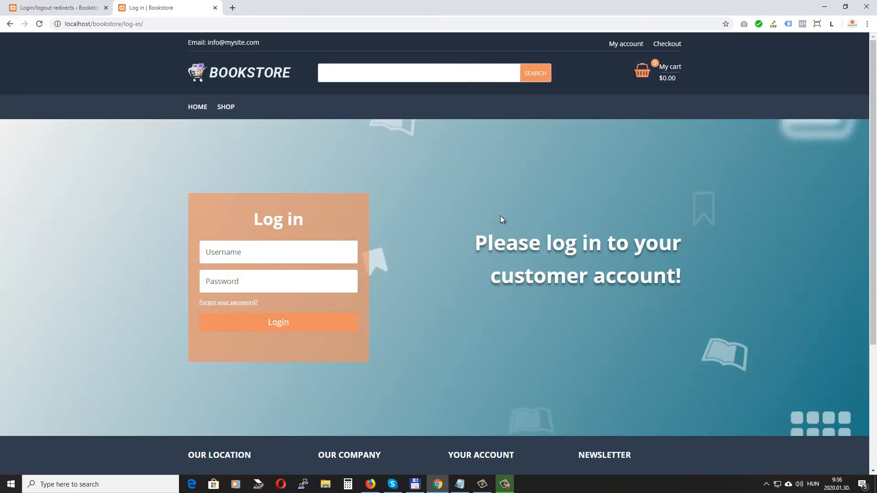
# - Fill in the admin account's username and password in the custom login form and submit it to test the redirect
pyautogui.click(231, 249)
pyautogui.click(243, 275)
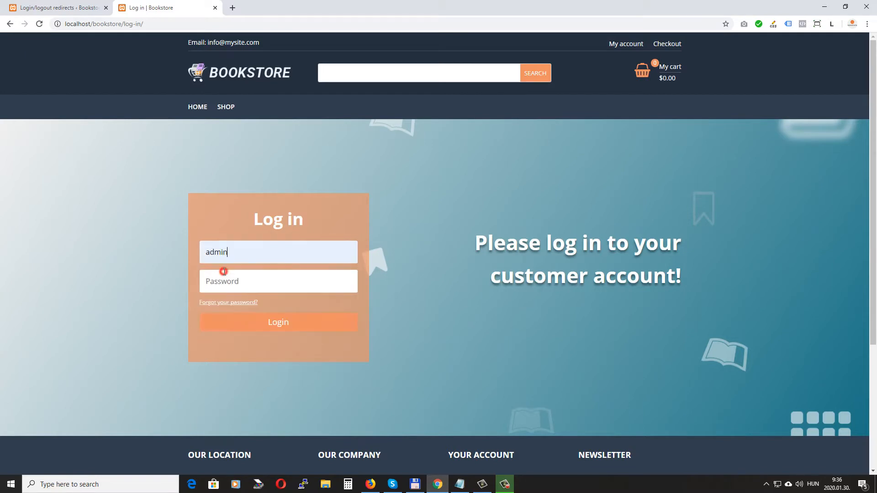
pyautogui.click(243, 282)
pyautogui.write('admin')
pyautogui.click(285, 323)
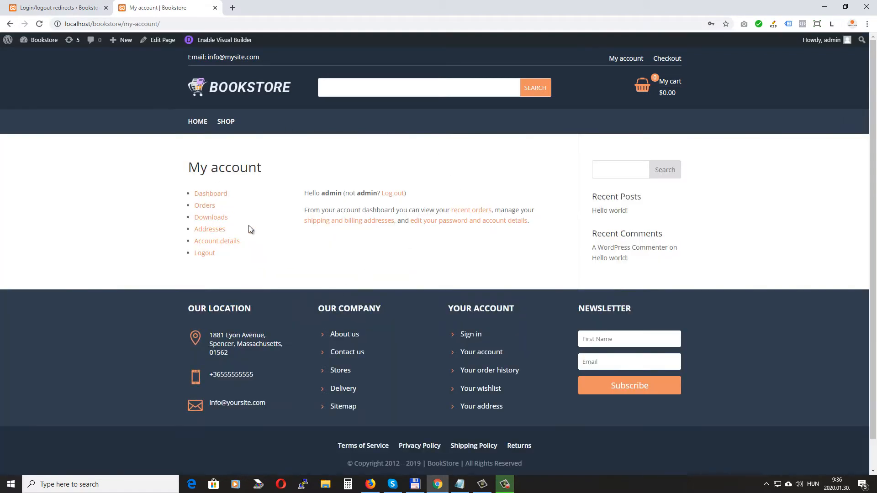